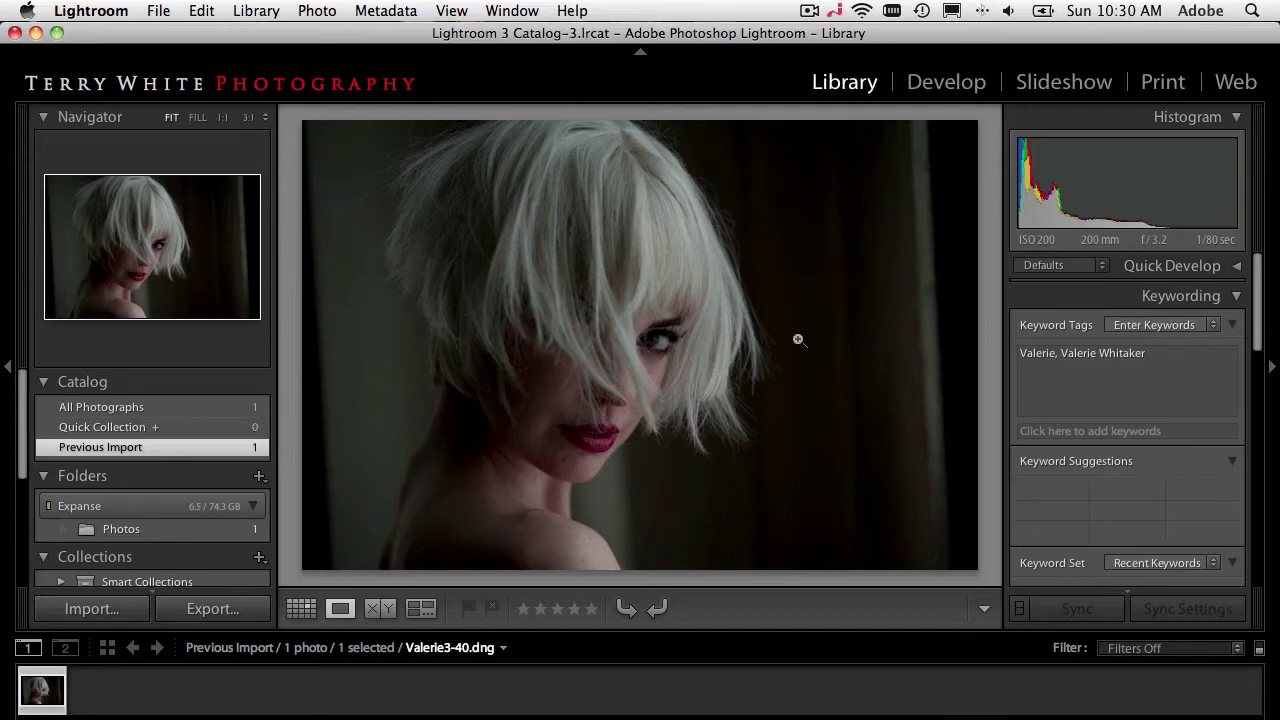
Open the photo in the Develop module and try White Balance Selector samples on the gray background and the curtain's edge.
{"action": "left_click", "coordinate": [940, 92]}
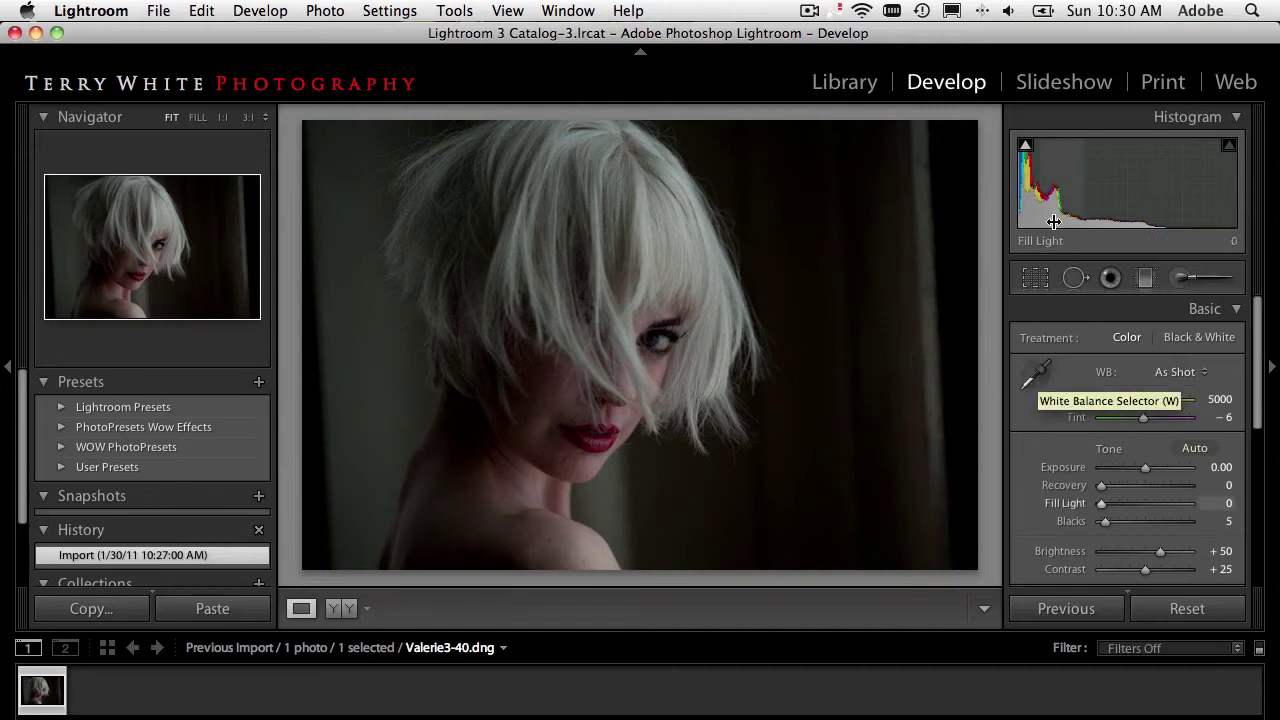
{"action": "mouse_move", "coordinate": [1024, 147]}
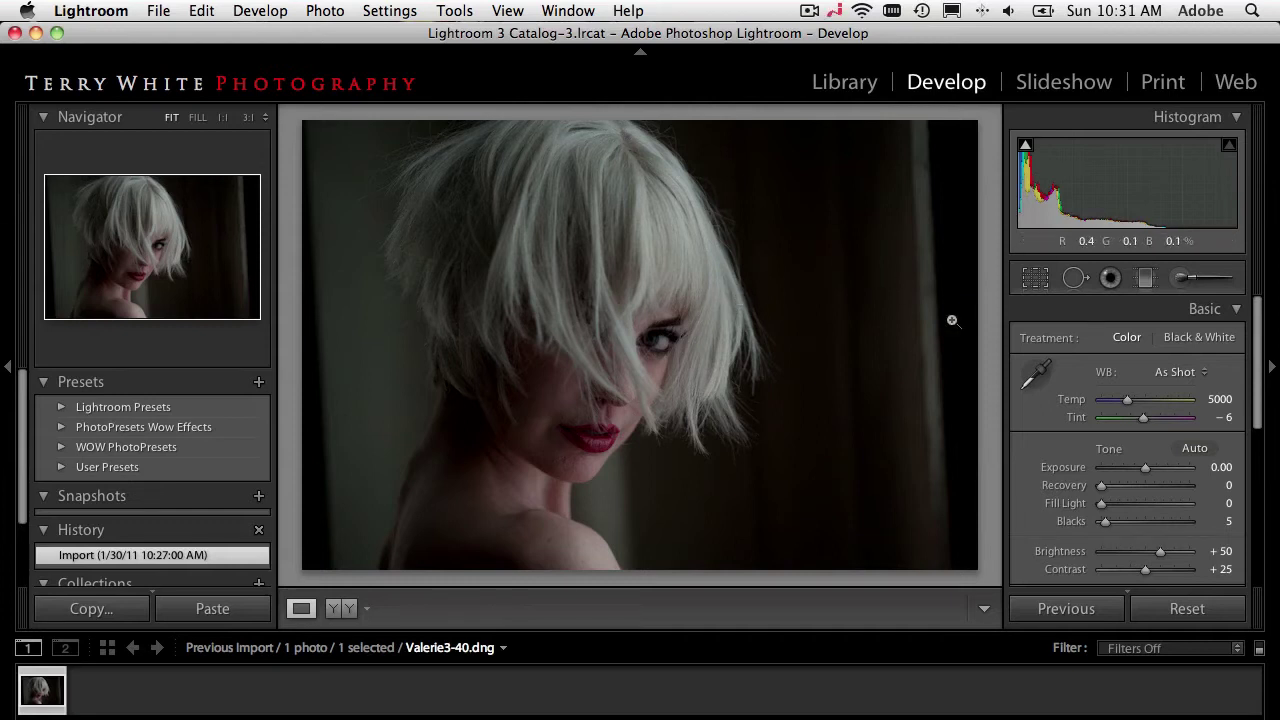
{"action": "left_click", "coordinate": [1036, 373]}
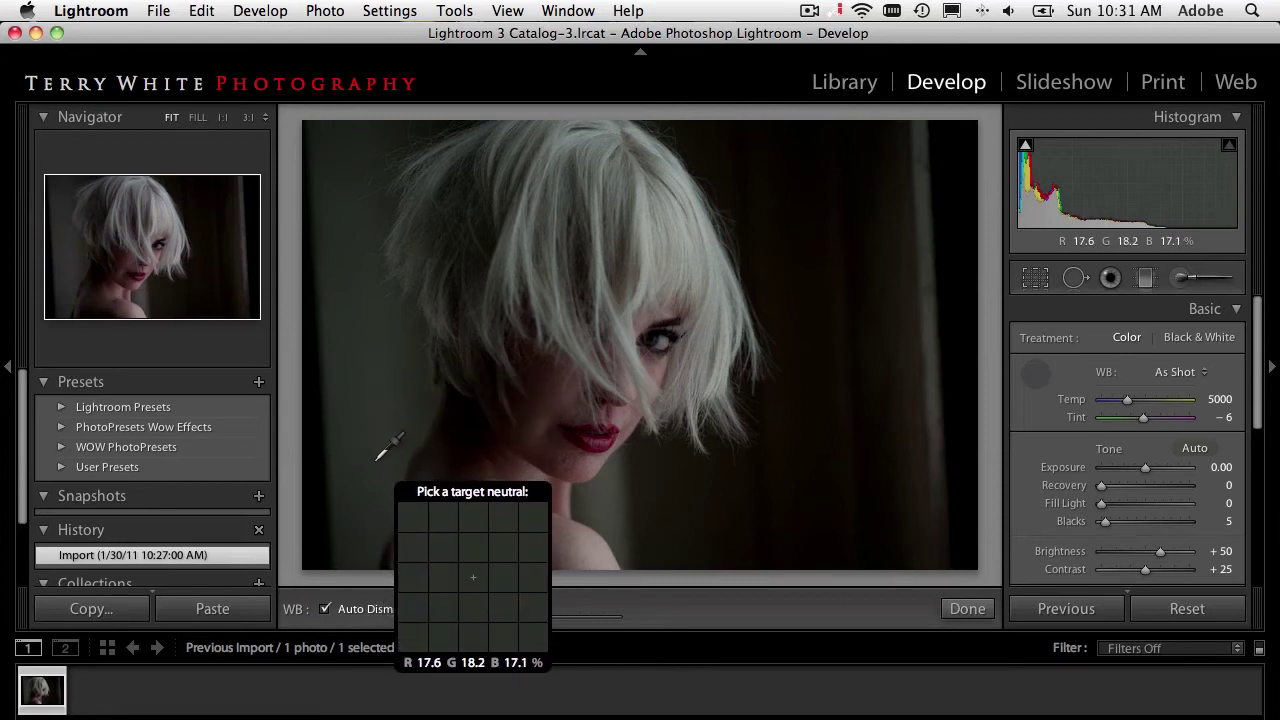
{"action": "left_click", "coordinate": [377, 459]}
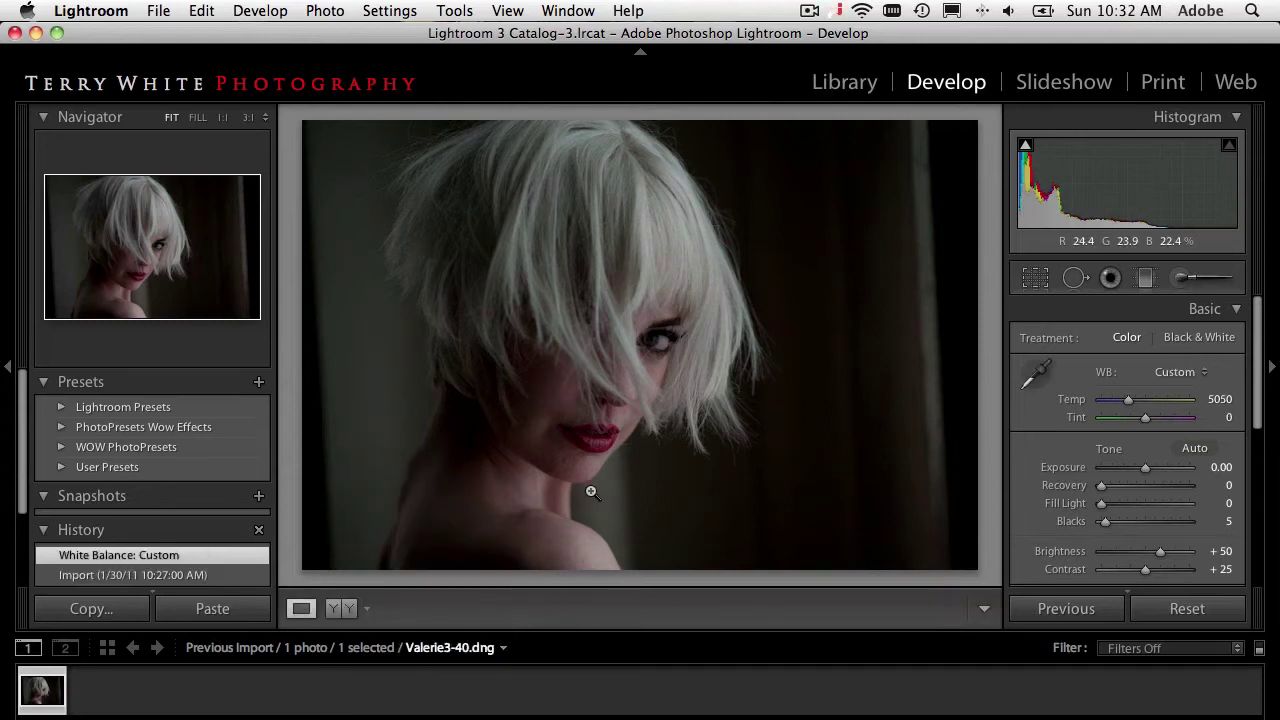
{"action": "left_click", "coordinate": [1020, 383]}
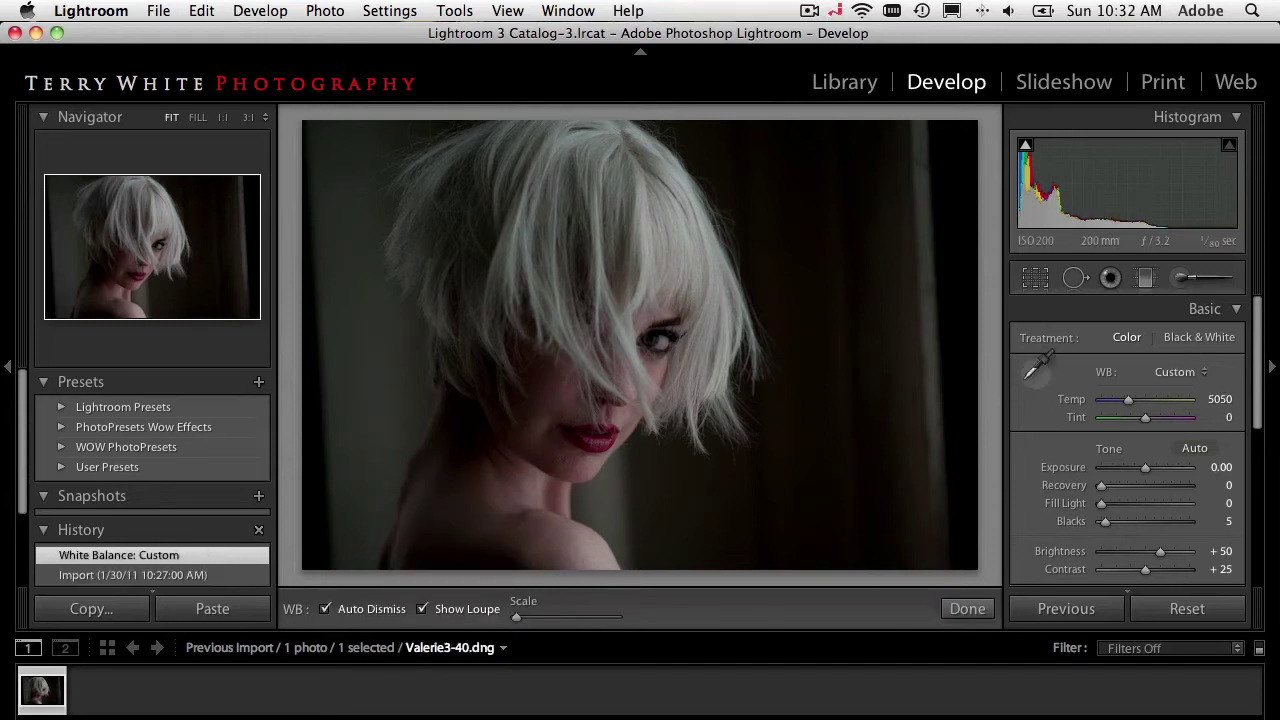
{"action": "left_click", "coordinate": [929, 416]}
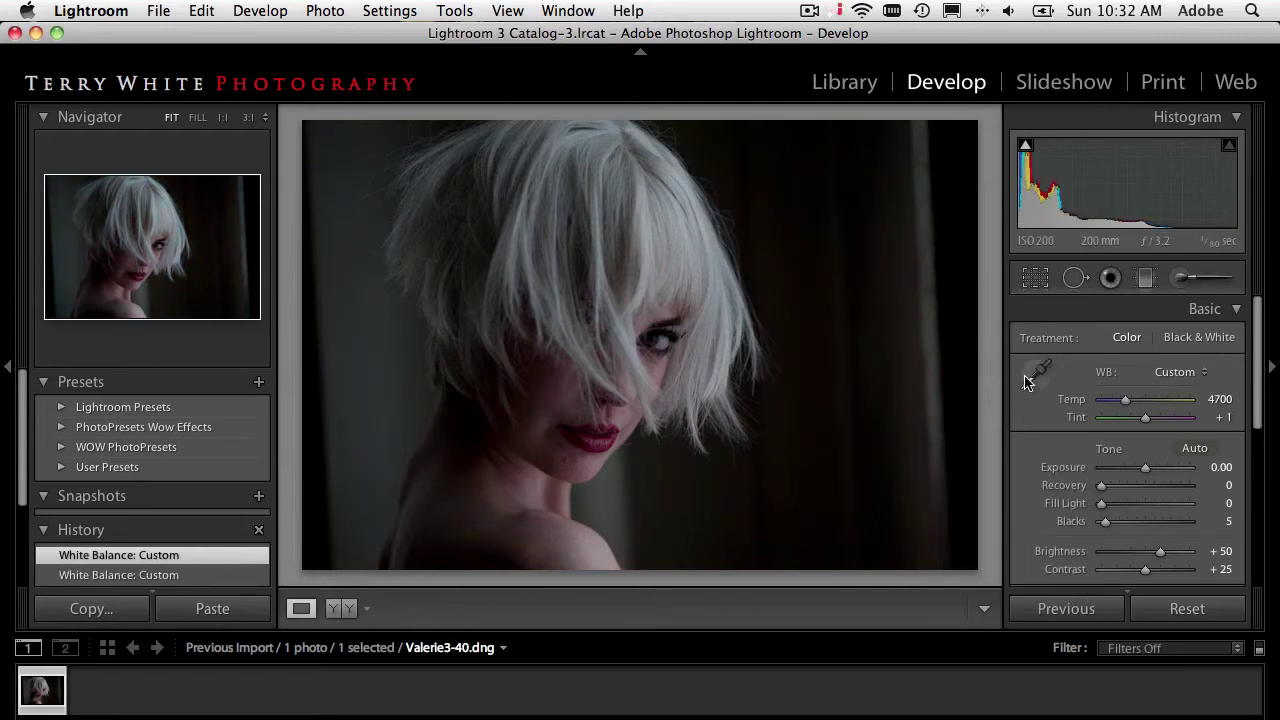
Undo the white balance samples and the preceding module and source changes.
{"action": "key", "text": "super+z"}
{"action": "key", "text": "super+z"}
{"action": "key", "text": "super+z"}
{"action": "key", "text": "super+z"}
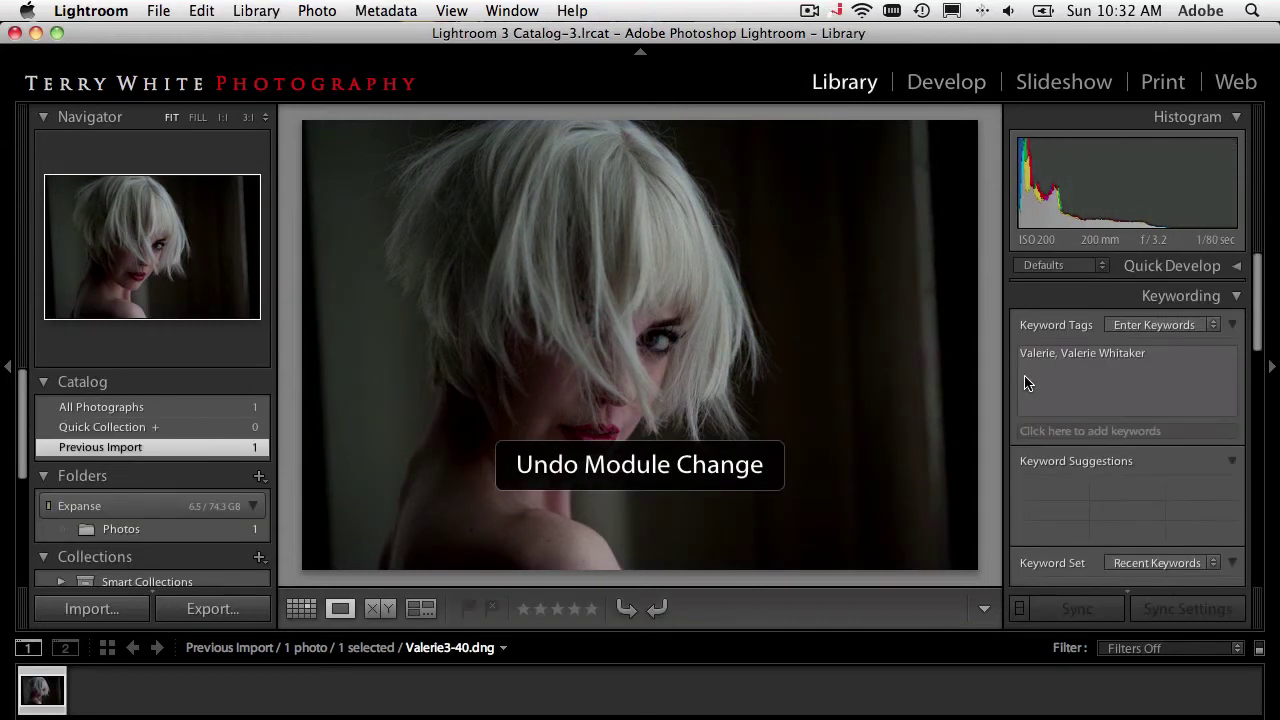
{"action": "key", "text": "super+z"}
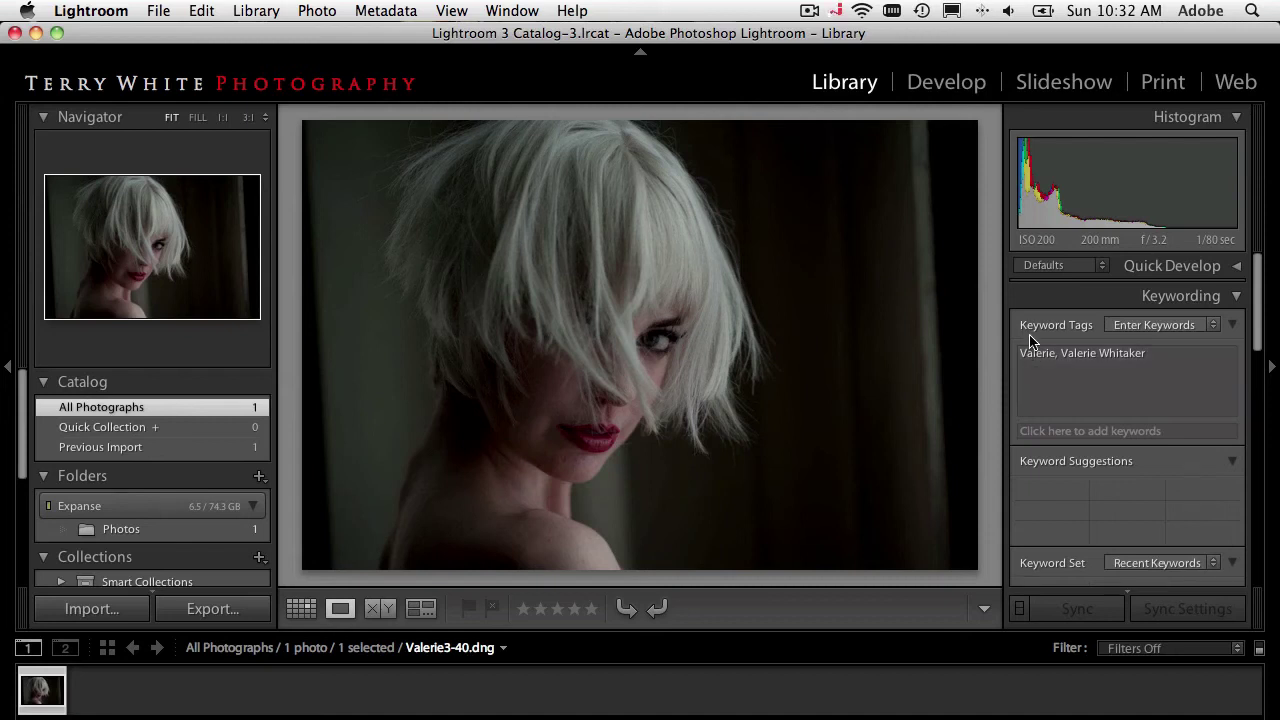
Return the photo to the Develop module and set its white balance by sampling a neutral tone on the curtain's edge.
{"action": "key", "text": "d"}
{"action": "left_click", "coordinate": [1035, 372]}
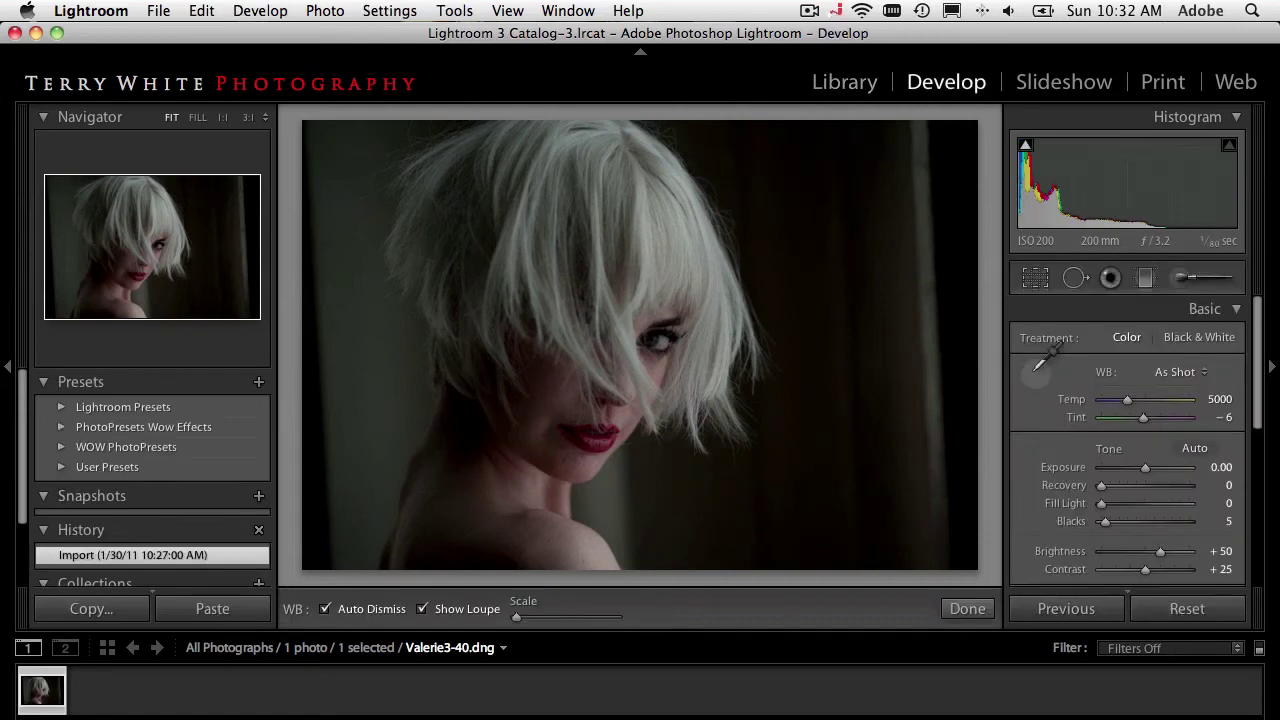
{"action": "left_click", "coordinate": [935, 409]}
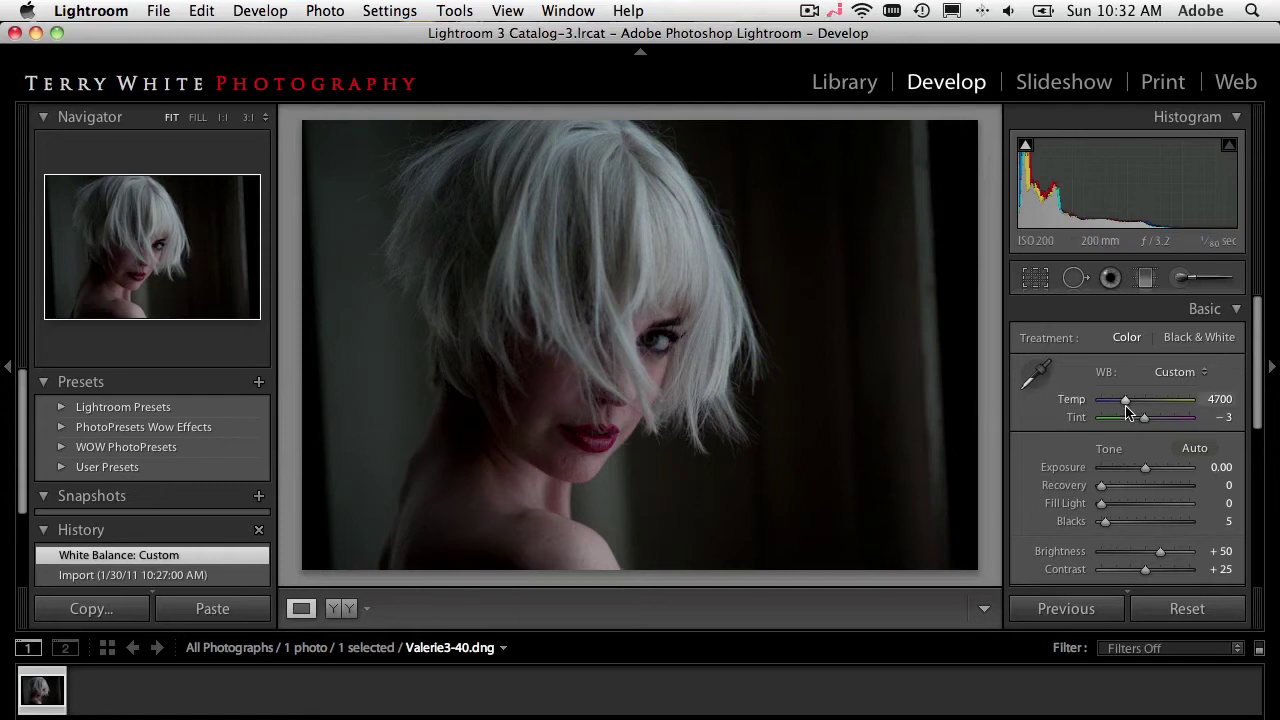
Warm the photo by raising the white balance temperature to 5977.
{"action": "key", "text": "alt"}
{"action": "mouse_move", "coordinate": [1125, 408]}
{"action": "left_mouse_down"}
{"action": "mouse_move", "coordinate": [1172, 400]}
{"action": "mouse_move", "coordinate": [1101, 405]}
{"action": "mouse_move", "coordinate": [1140, 405]}
{"action": "left_mouse_up"}
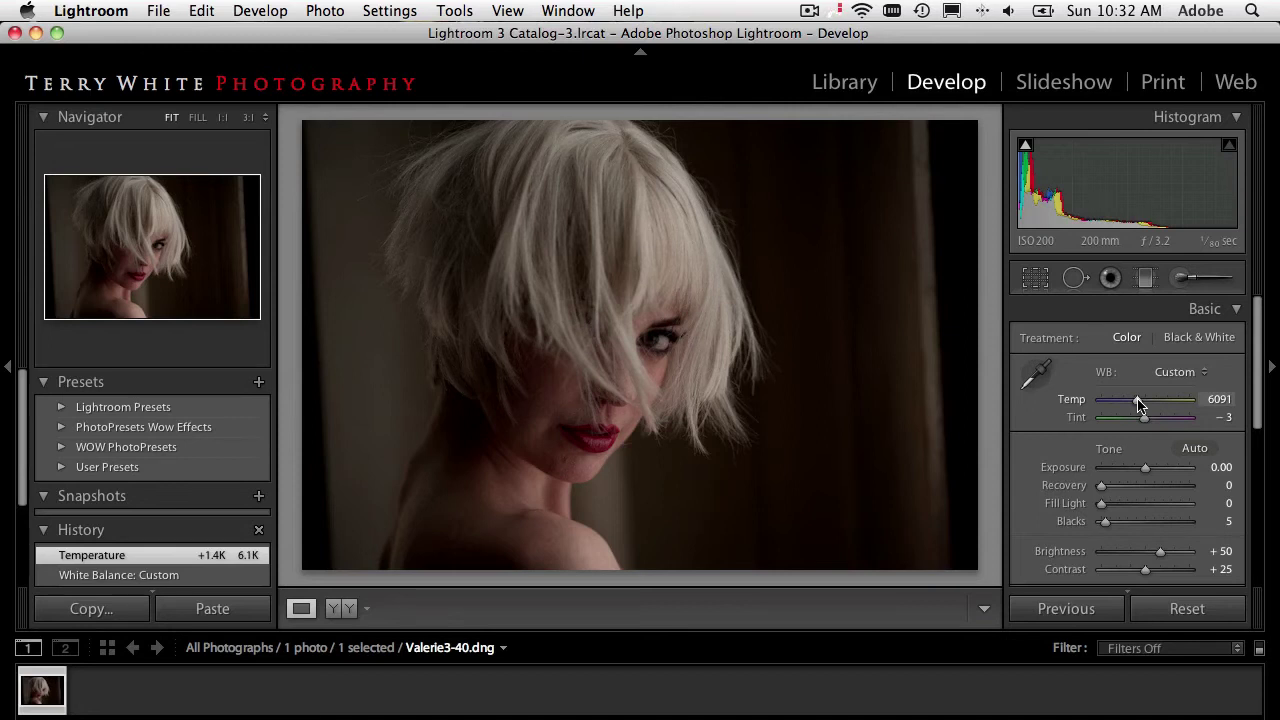
{"action": "left_click_drag", "start_coordinate": [1138, 401], "coordinate": [1136, 401]}
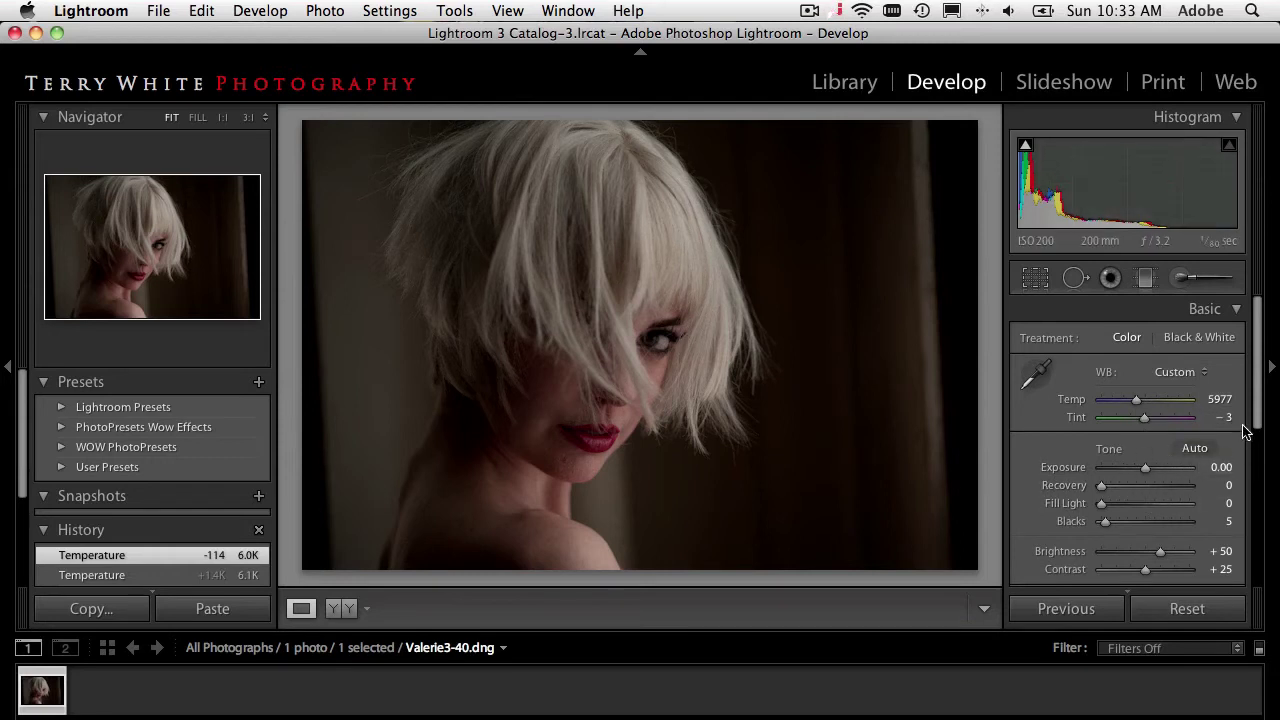
Set the photo's Exposure to +0.55 and Fill Light to 19.
{"action": "scroll", "coordinate": [1256, 427], "scroll_direction": "down", "scroll_amount": 1}
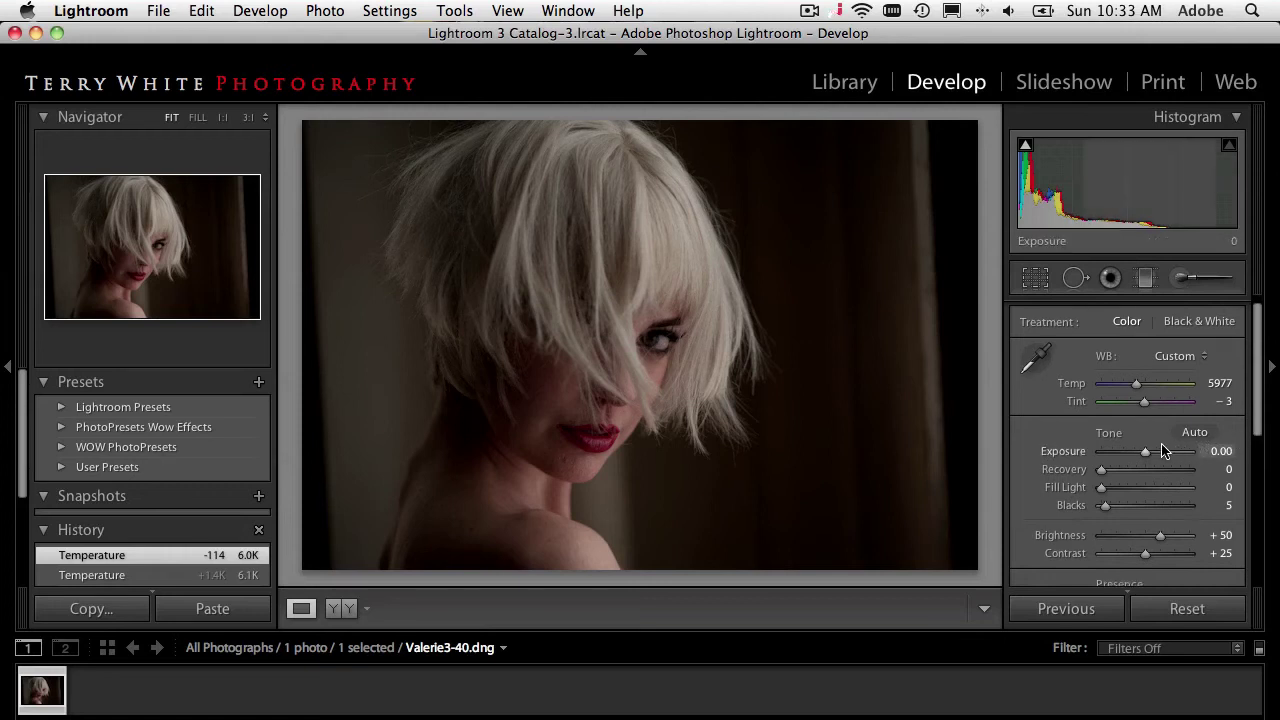
{"action": "left_click_drag", "start_coordinate": [1146, 455], "coordinate": [1153, 458]}
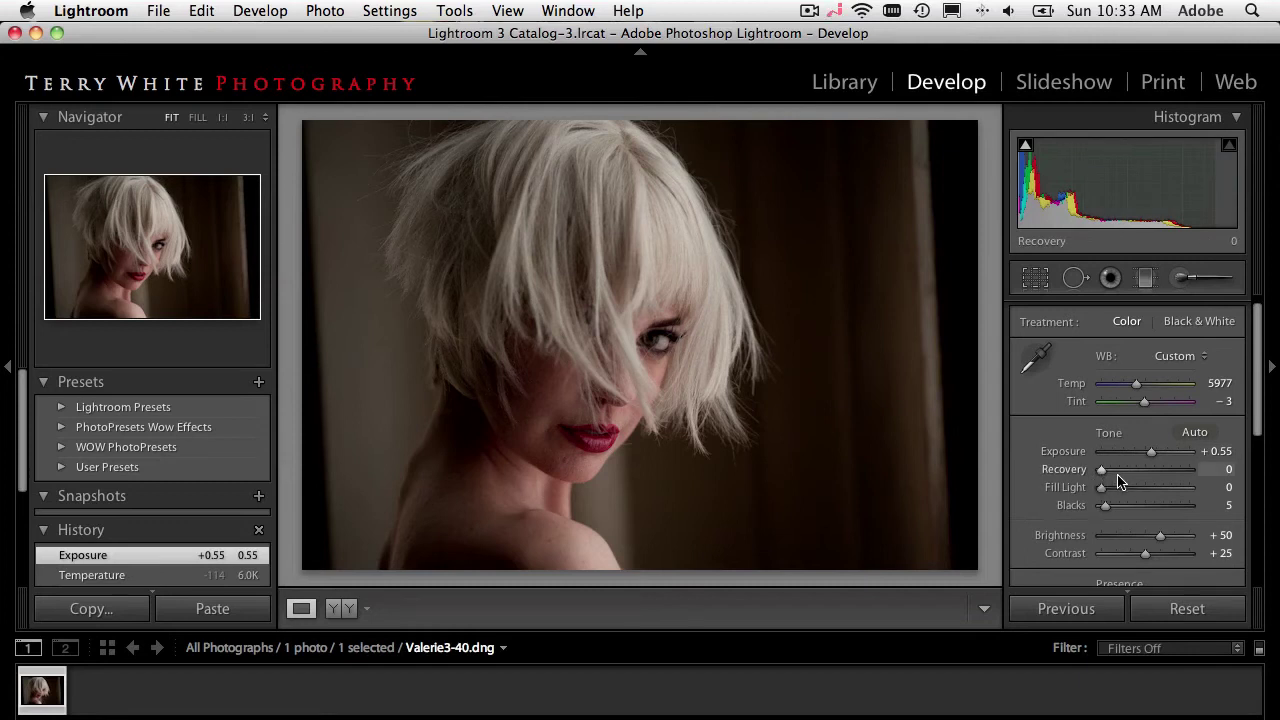
{"action": "mouse_move", "coordinate": [1025, 148]}
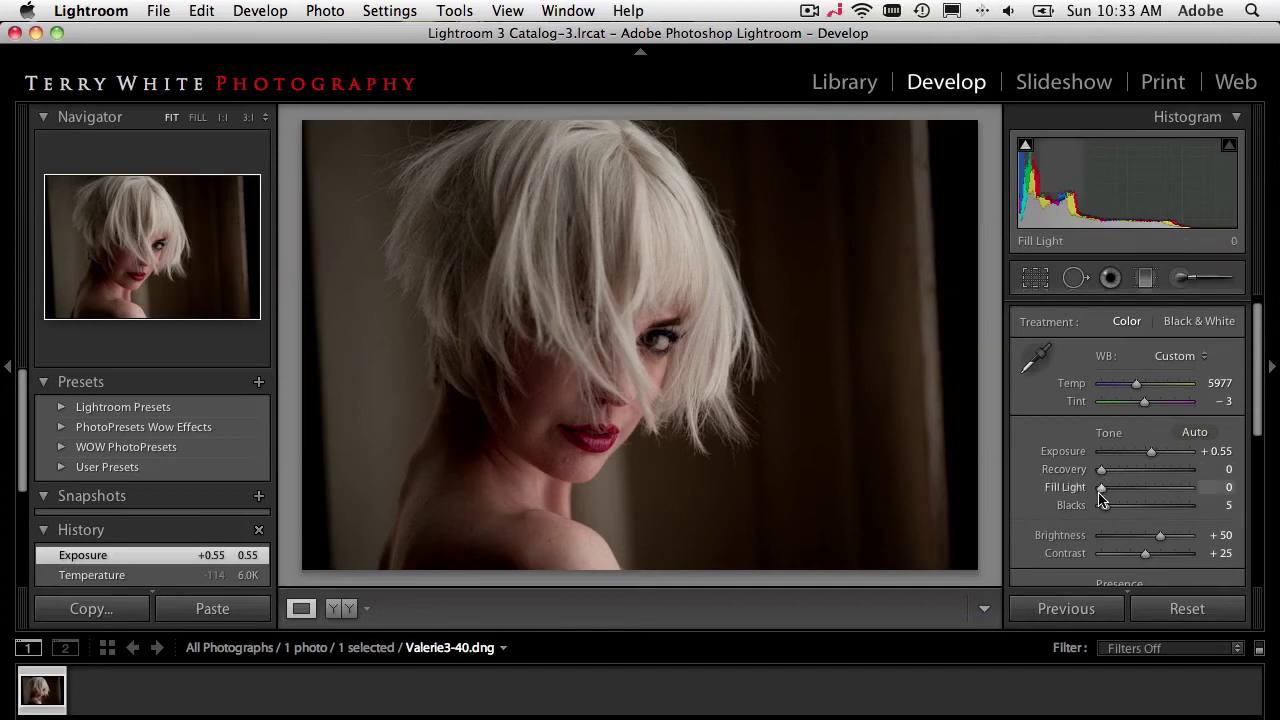
{"action": "left_click_drag", "start_coordinate": [1101, 491], "coordinate": [1117, 494]}
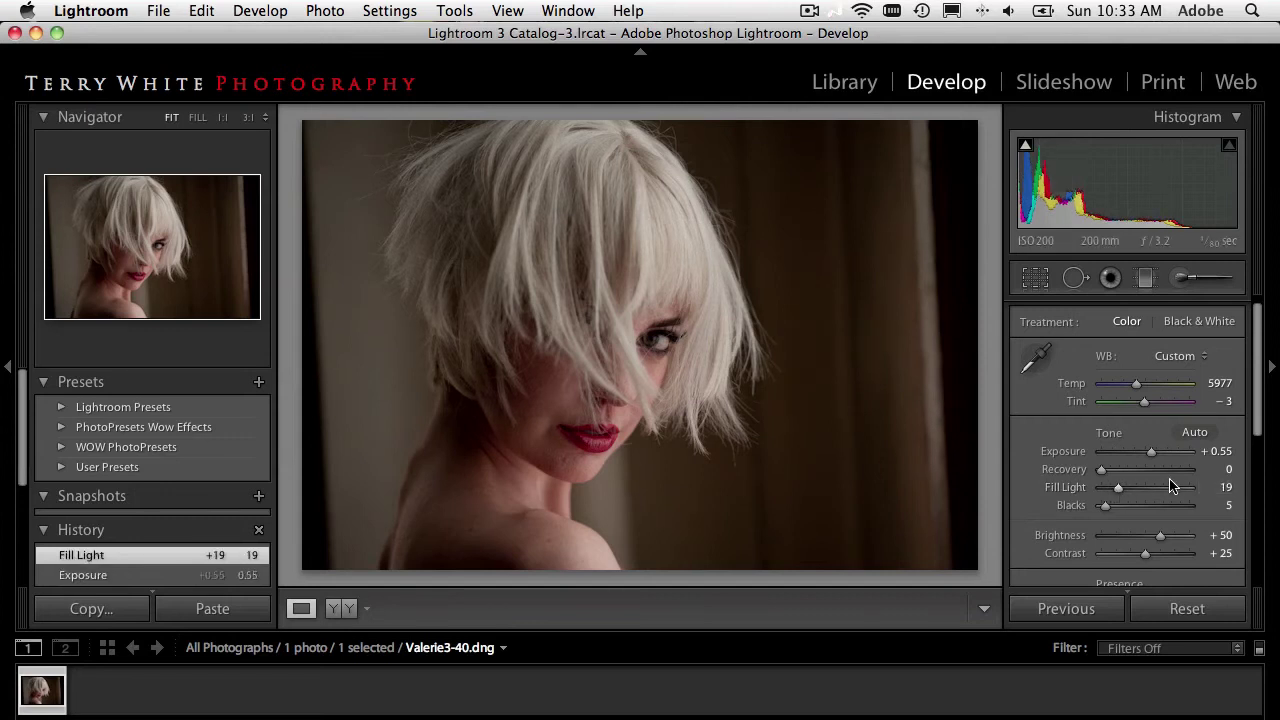
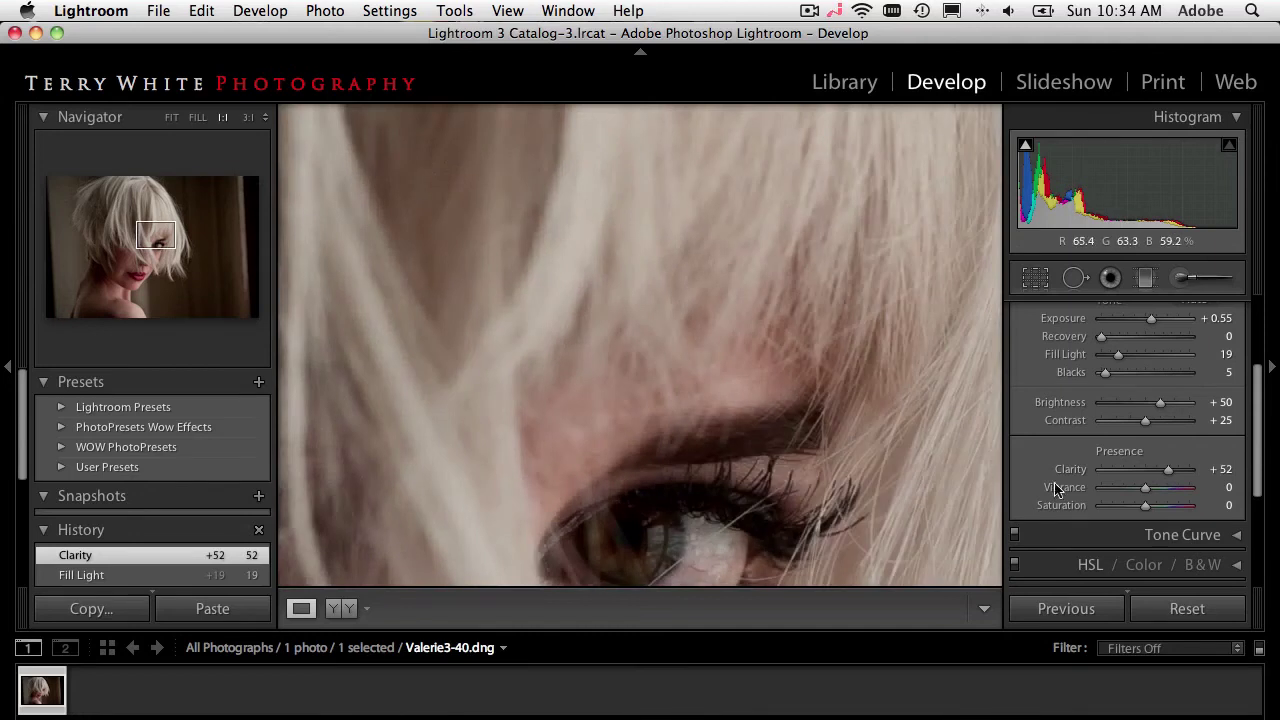
Set Clarity to +23 and Vibrance to +9, checking the eye and lips up close before viewing the whole photo.
{"action": "mouse_move", "coordinate": [1170, 472]}
{"action": "left_mouse_down"}
{"action": "mouse_move", "coordinate": [1182, 471]}
{"action": "mouse_move", "coordinate": [1100, 475]}
{"action": "mouse_move", "coordinate": [1219, 483]}
{"action": "mouse_move", "coordinate": [1076, 480]}
{"action": "mouse_move", "coordinate": [1210, 480]}
{"action": "mouse_move", "coordinate": [1157, 480]}
{"action": "left_mouse_up"}
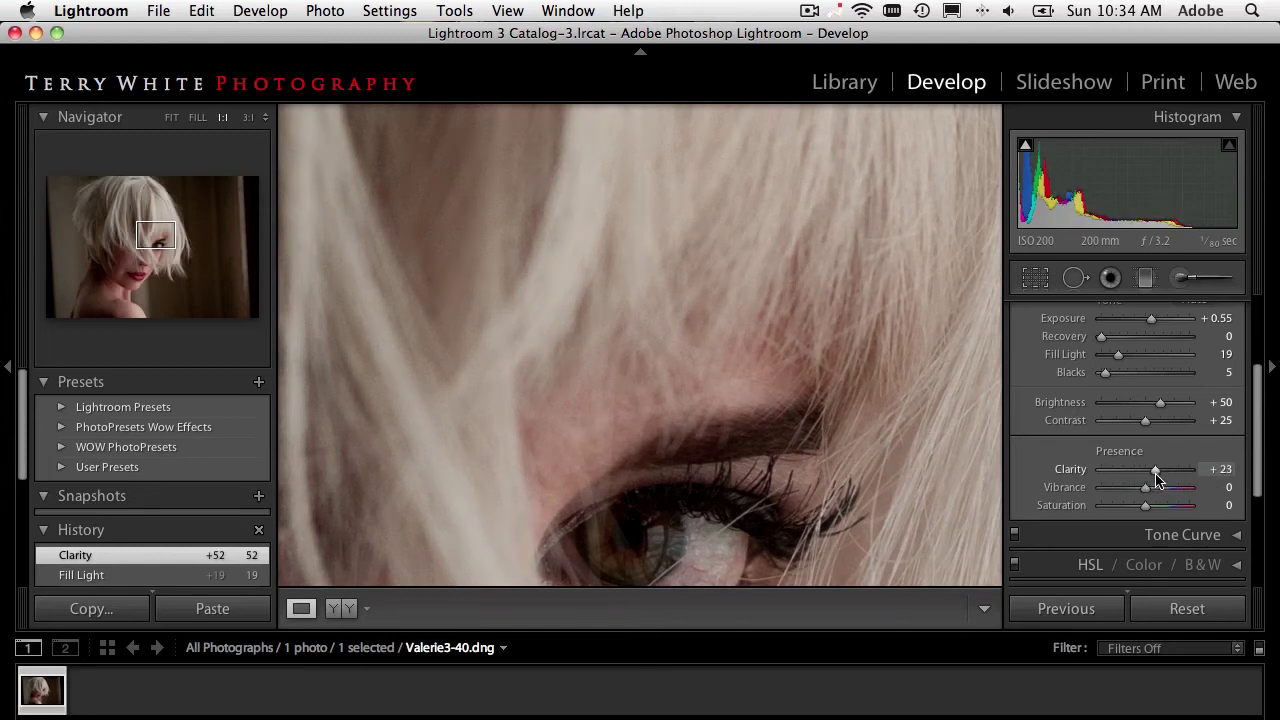
{"action": "left_click", "coordinate": [857, 420]}
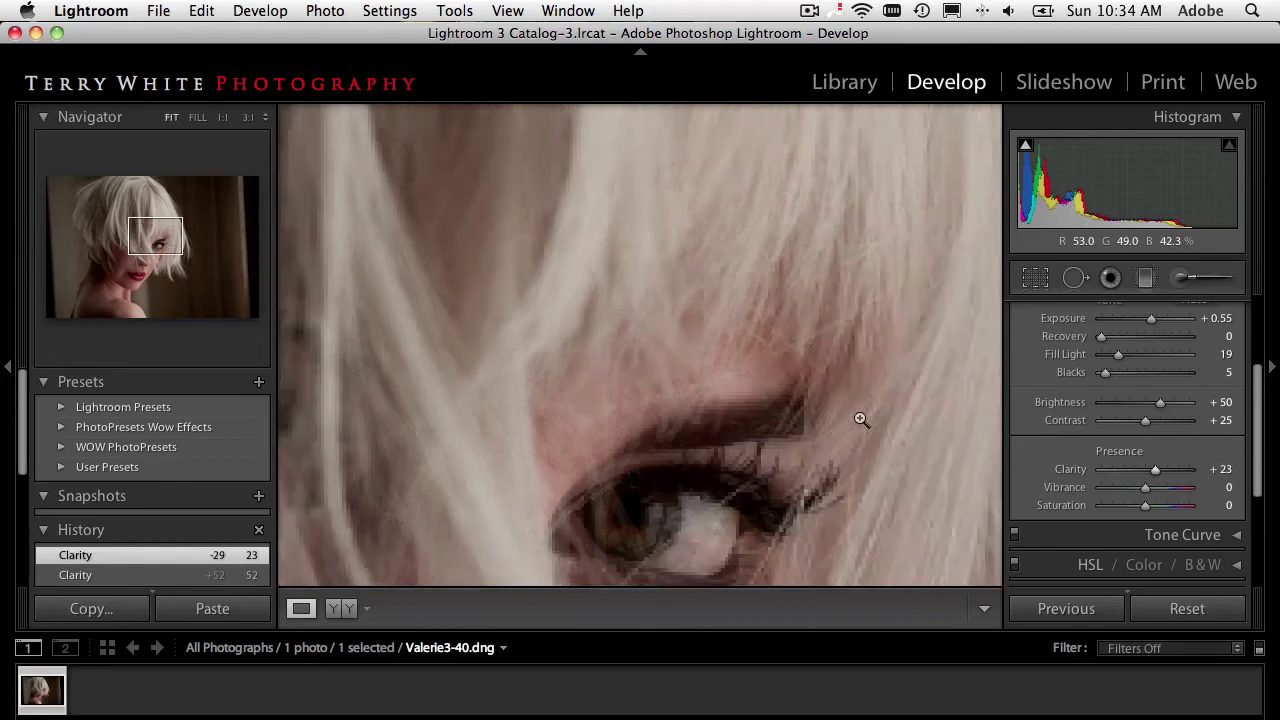
{"action": "left_click", "coordinate": [591, 447]}
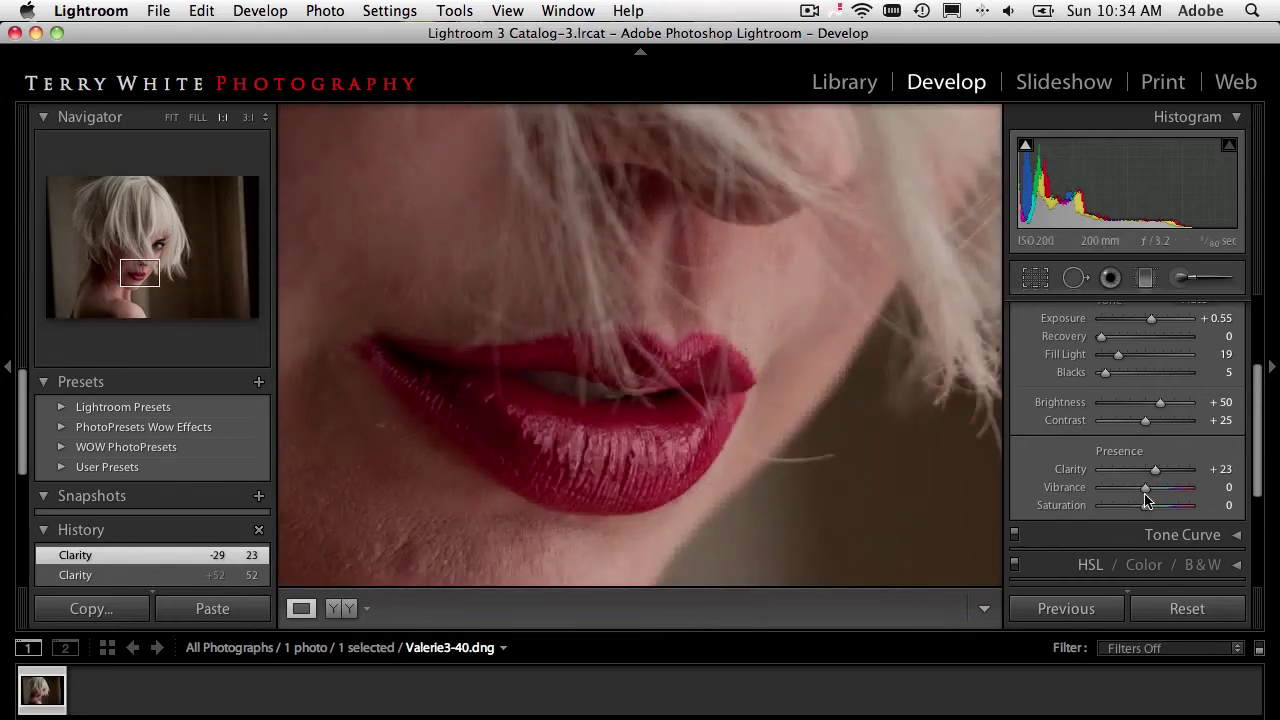
{"action": "mouse_move", "coordinate": [1146, 490]}
{"action": "left_mouse_down"}
{"action": "mouse_move", "coordinate": [1090, 494]}
{"action": "mouse_move", "coordinate": [1258, 497]}
{"action": "mouse_move", "coordinate": [1150, 496]}
{"action": "left_mouse_up"}
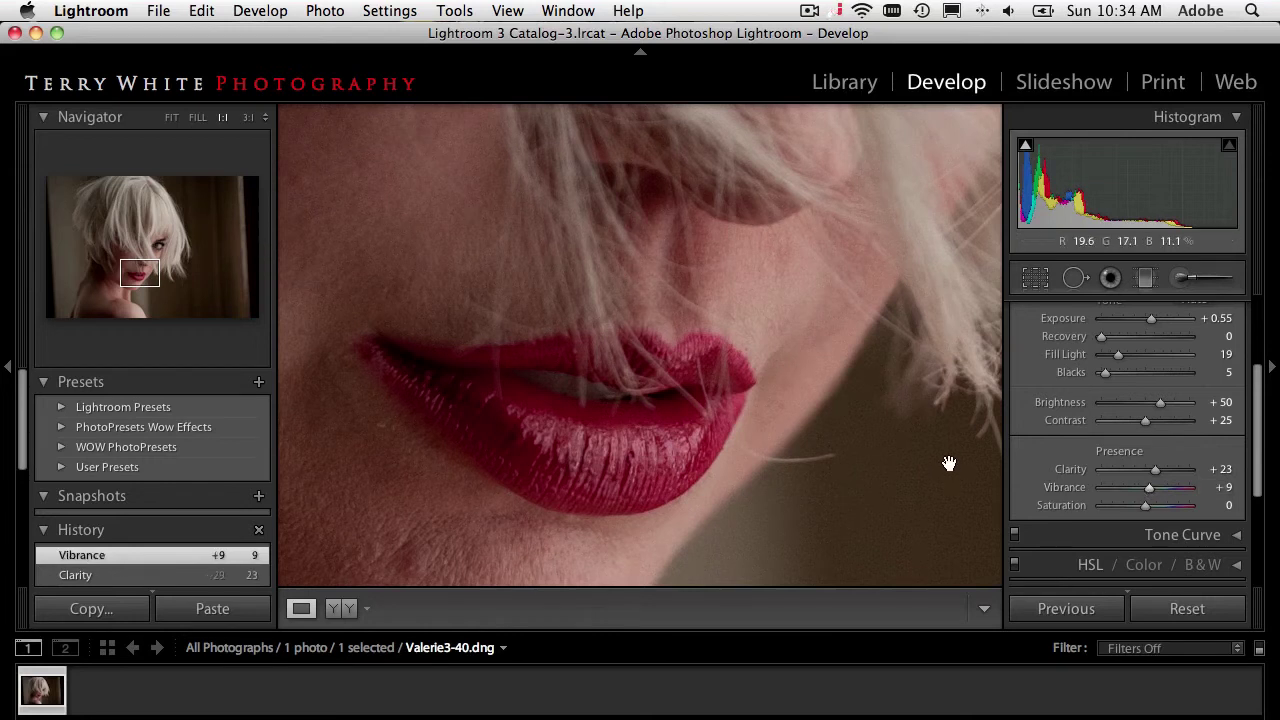
{"action": "left_click", "coordinate": [876, 433]}
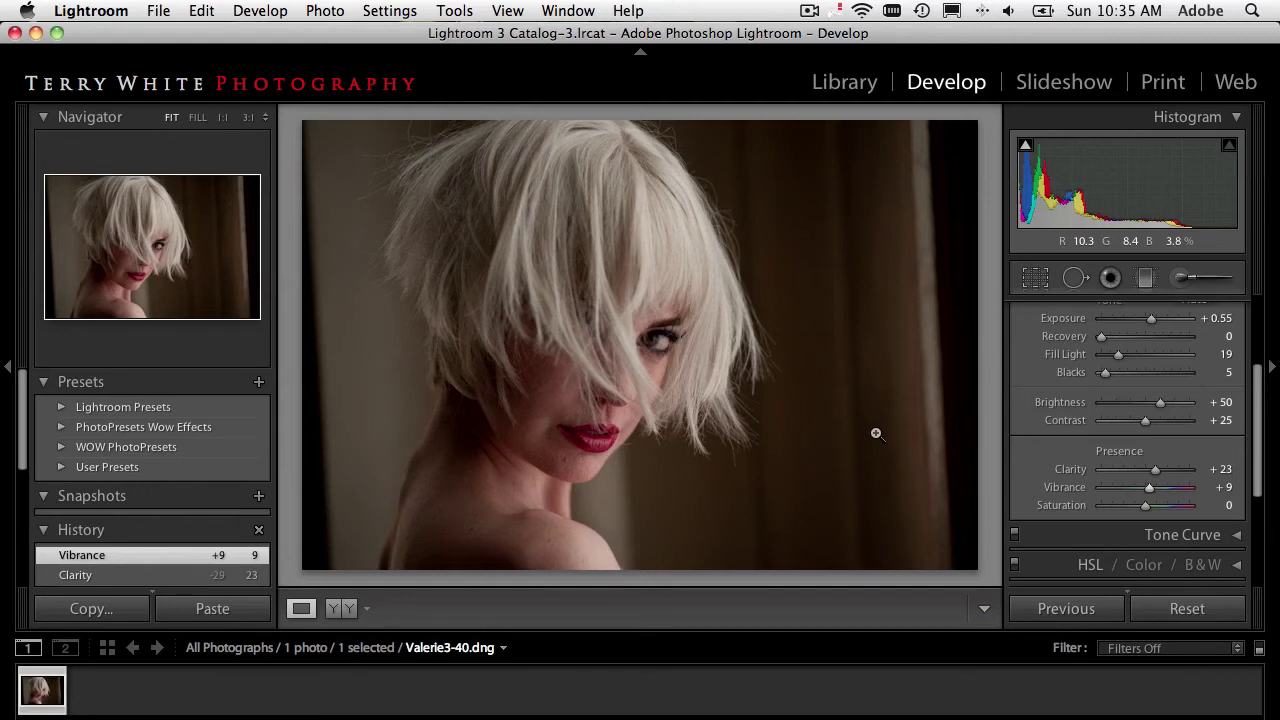
Show the photo in the Library grid and open it for editing in Adobe Photoshop CS5.
{"action": "left_click", "coordinate": [845, 82]}
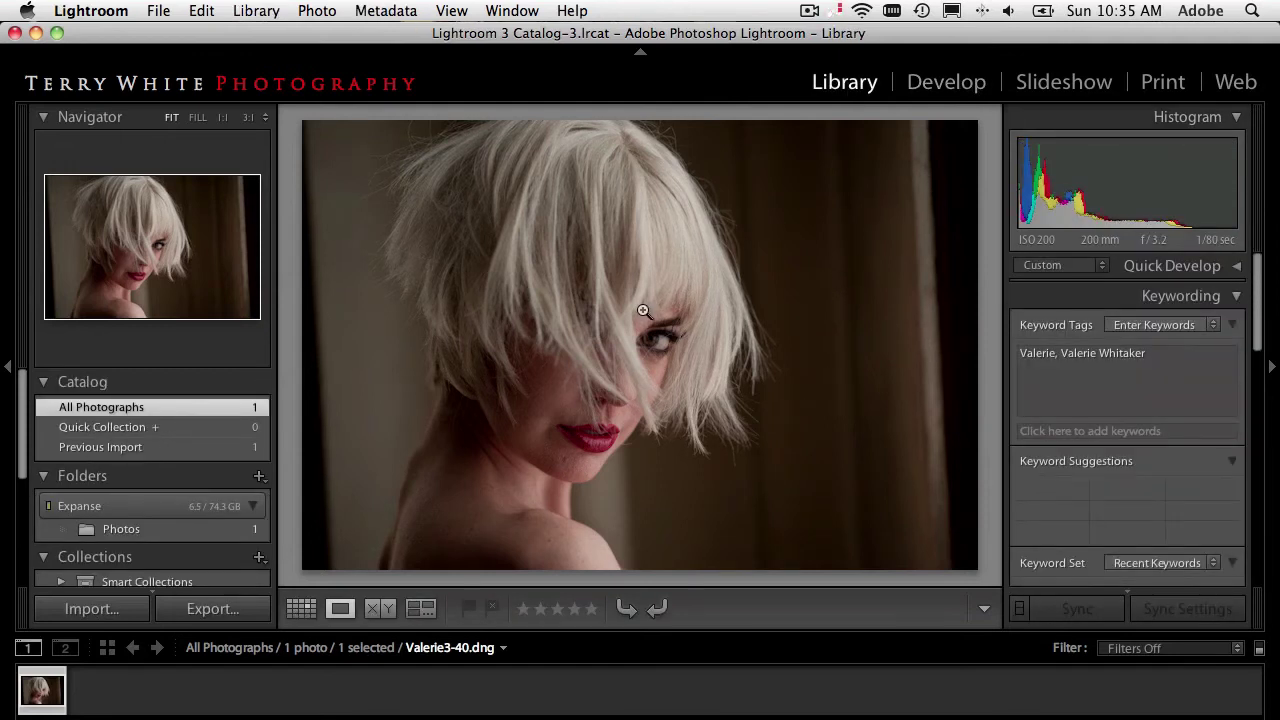
{"action": "key", "text": "g"}
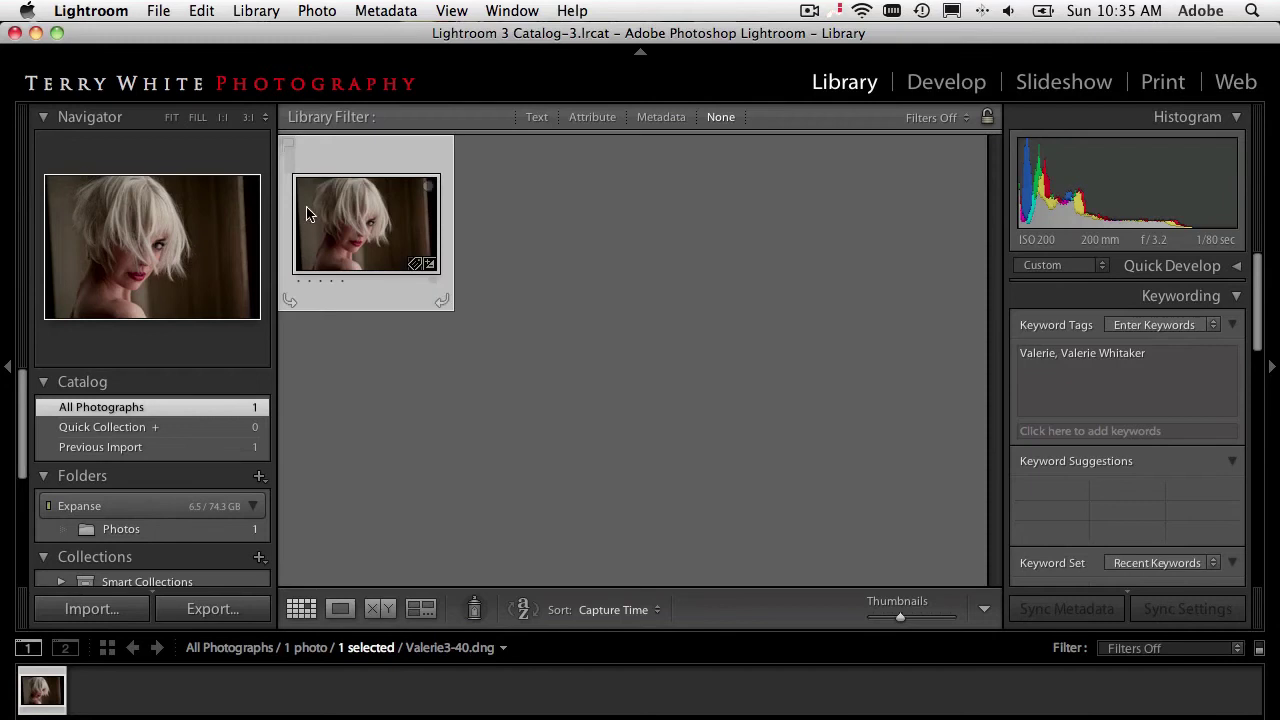
{"action": "right_click", "coordinate": [341, 222]}
{"action": "mouse_move", "coordinate": [473, 316]}
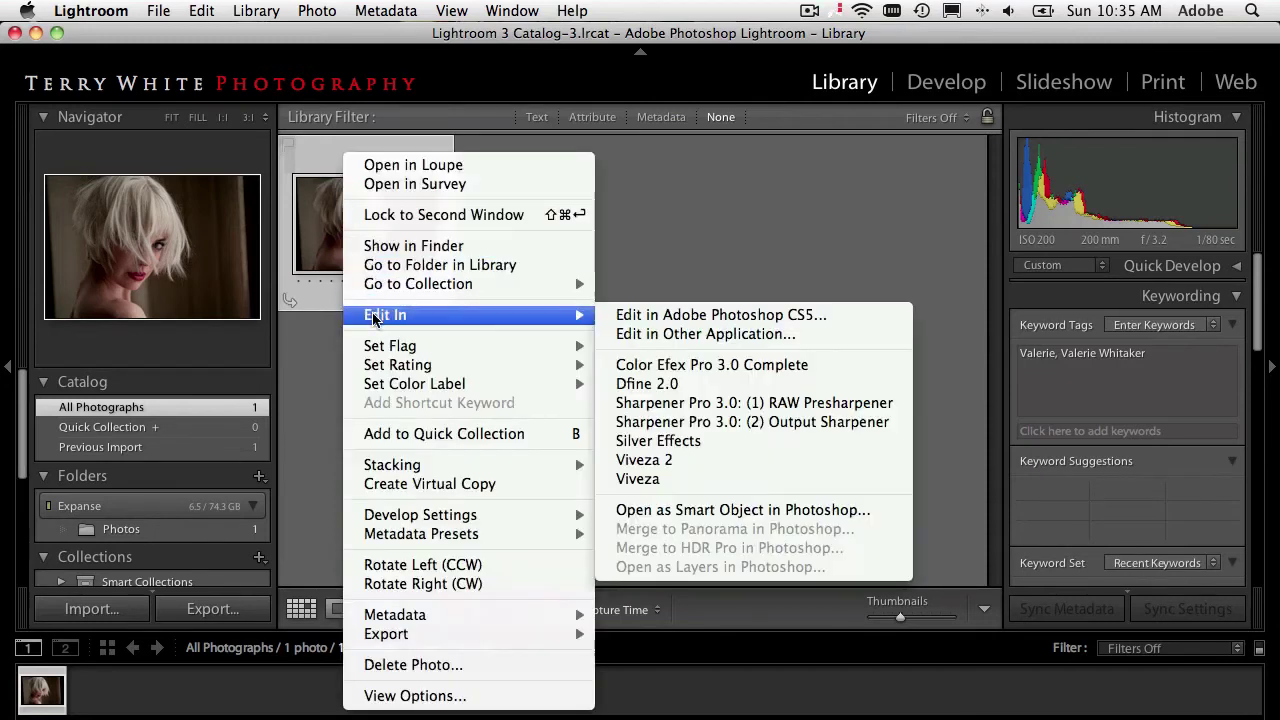
{"action": "left_click", "coordinate": [652, 316]}
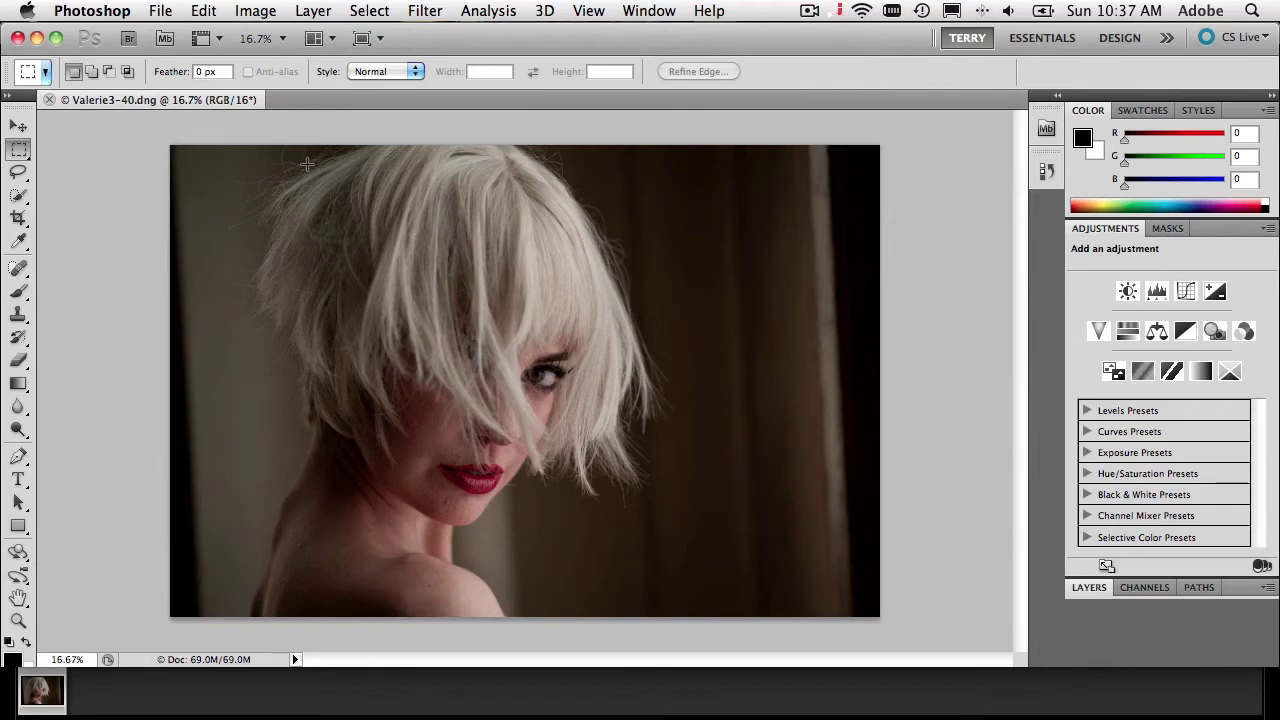
Remove the blemishes on the chin, cheek and upper back using the Spot Healing Brush with Content-Aware at size 40.
{"action": "key", "text": "z"}
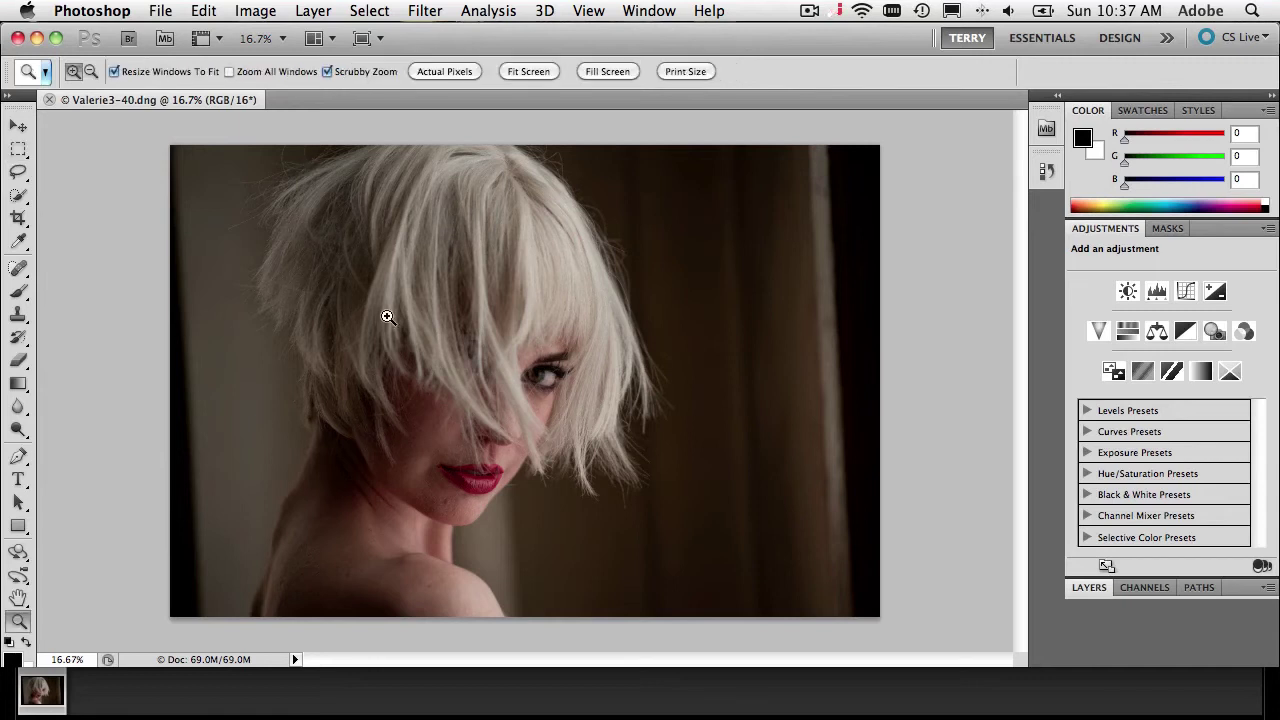
{"action": "left_click_drag", "start_coordinate": [414, 314], "coordinate": [466, 397]}
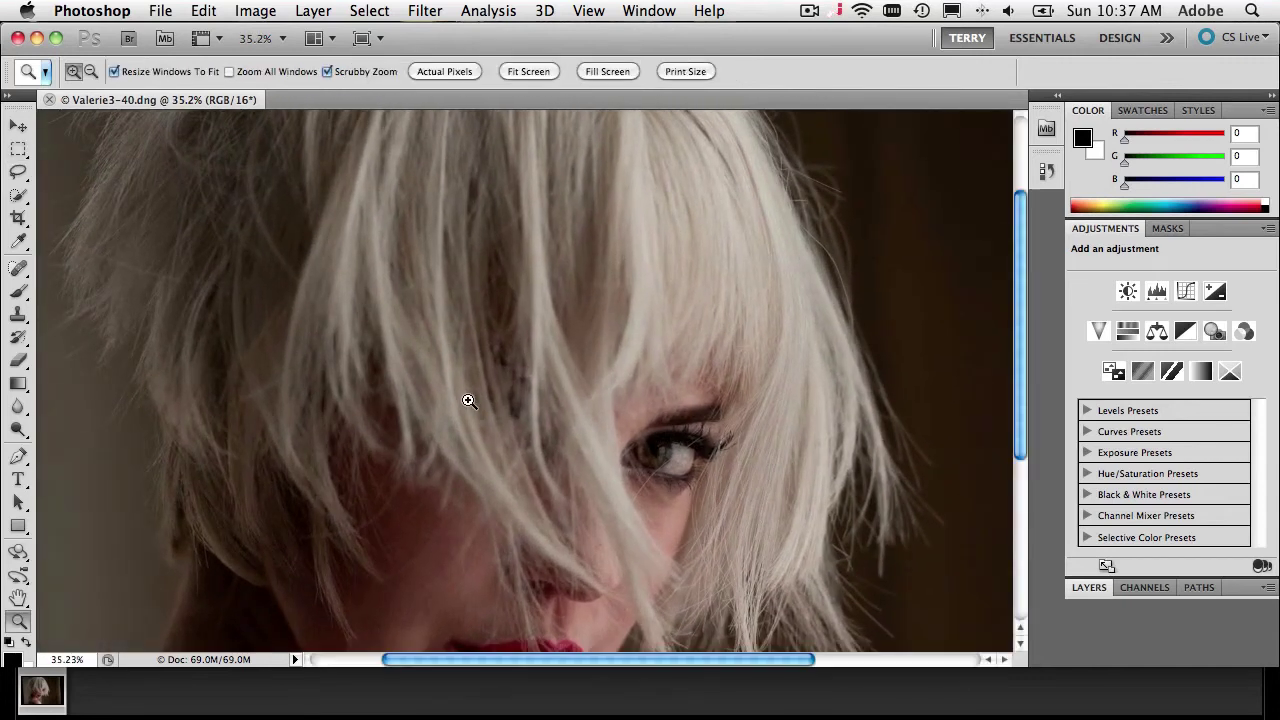
{"action": "left_click_drag", "start_coordinate": [608, 523], "coordinate": [581, 331]}
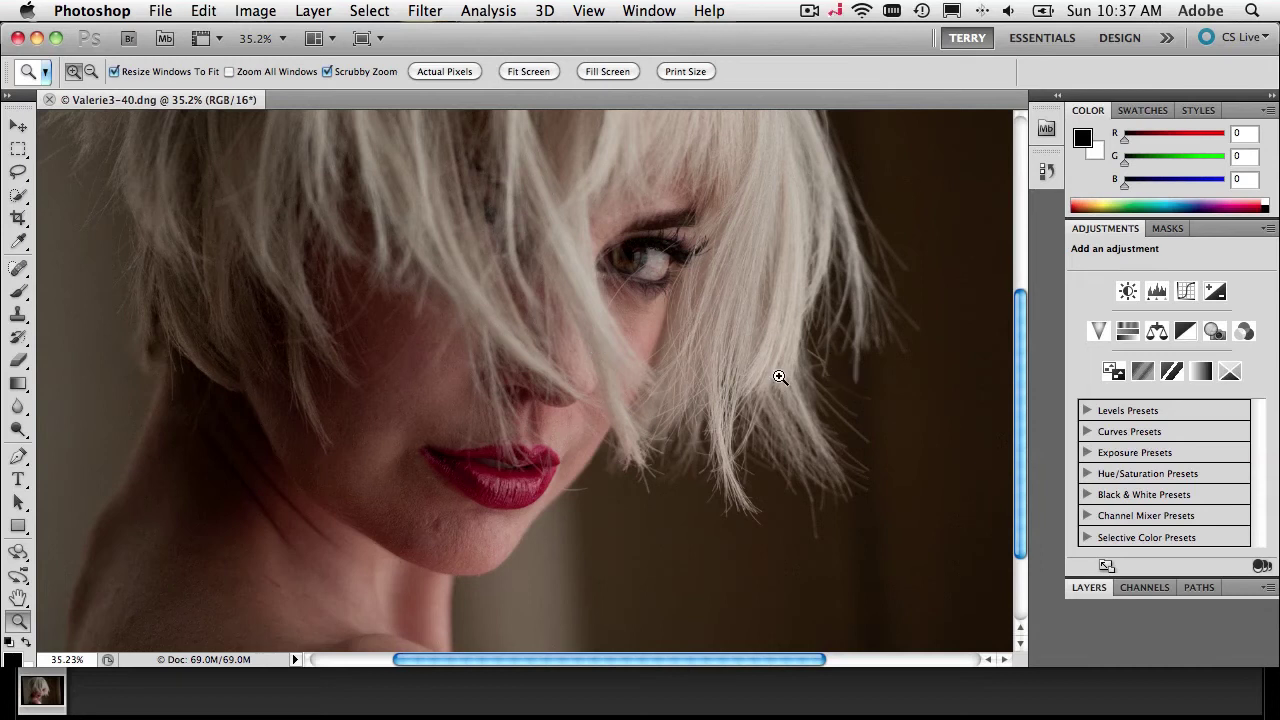
{"action": "key", "text": "j"}
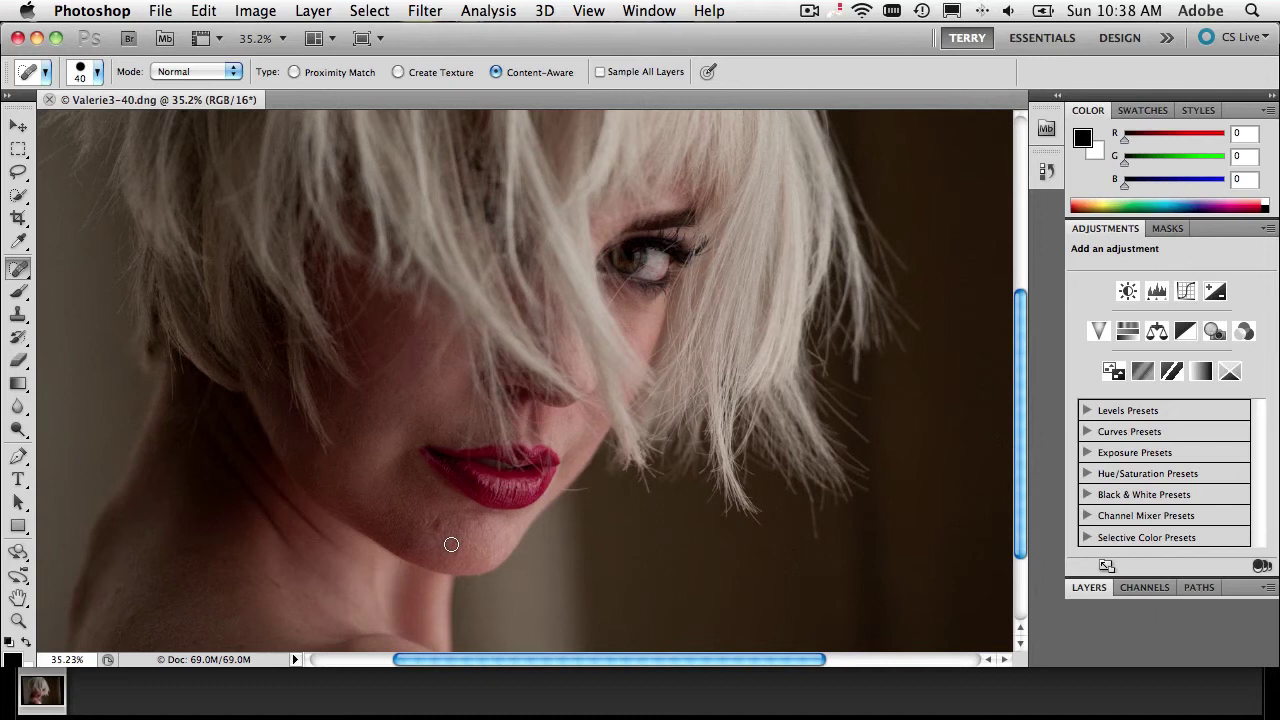
{"action": "mouse_move", "coordinate": [438, 522]}
{"action": "left_mouse_down"}
{"action": "mouse_move", "coordinate": [429, 517]}
{"action": "mouse_move", "coordinate": [440, 526]}
{"action": "mouse_move", "coordinate": [449, 509]}
{"action": "mouse_move", "coordinate": [510, 518]}
{"action": "left_mouse_up"}
{"action": "left_click_drag", "start_coordinate": [18, 268], "coordinate": [65, 272]}
{"action": "left_click_drag", "start_coordinate": [278, 587], "coordinate": [250, 572]}
{"action": "mouse_move", "coordinate": [399, 426]}
{"action": "left_mouse_down"}
{"action": "mouse_move", "coordinate": [358, 434]}
{"action": "mouse_move", "coordinate": [444, 422]}
{"action": "left_mouse_up"}
{"action": "left_click_drag", "start_coordinate": [420, 521], "coordinate": [514, 377]}
Remove the spots and freckles across the shoulder and upper back with the Spot Healing Brush.
{"action": "left_click", "coordinate": [498, 585]}
{"action": "left_click", "coordinate": [326, 557]}
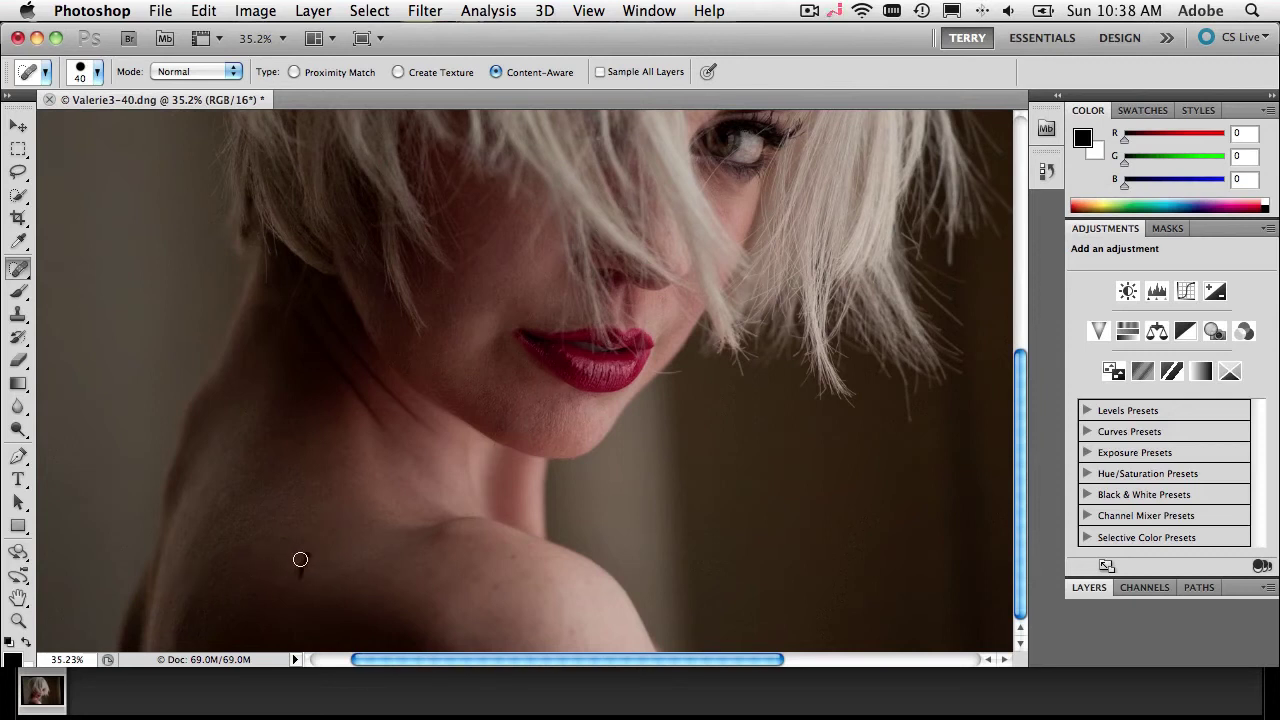
{"action": "left_click", "coordinate": [479, 573]}
{"action": "left_click", "coordinate": [499, 588]}
{"action": "left_click", "coordinate": [515, 560]}
{"action": "left_click", "coordinate": [540, 561]}
{"action": "left_click", "coordinate": [553, 578]}
{"action": "left_click", "coordinate": [514, 577]}
{"action": "left_click", "coordinate": [537, 580]}
{"action": "left_click", "coordinate": [468, 571]}
{"action": "left_click", "coordinate": [440, 561]}
{"action": "left_click", "coordinate": [384, 580]}
{"action": "left_click", "coordinate": [443, 588]}
{"action": "left_click", "coordinate": [290, 524]}
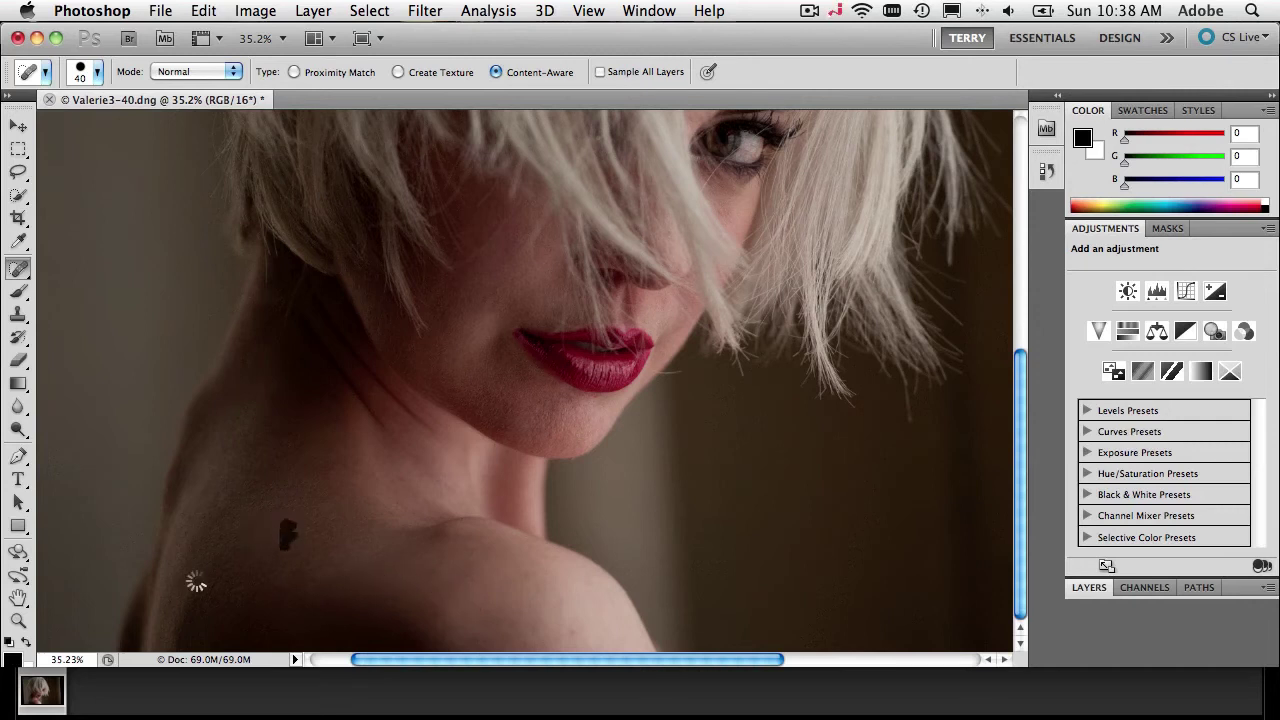
{"action": "left_click", "coordinate": [211, 499]}
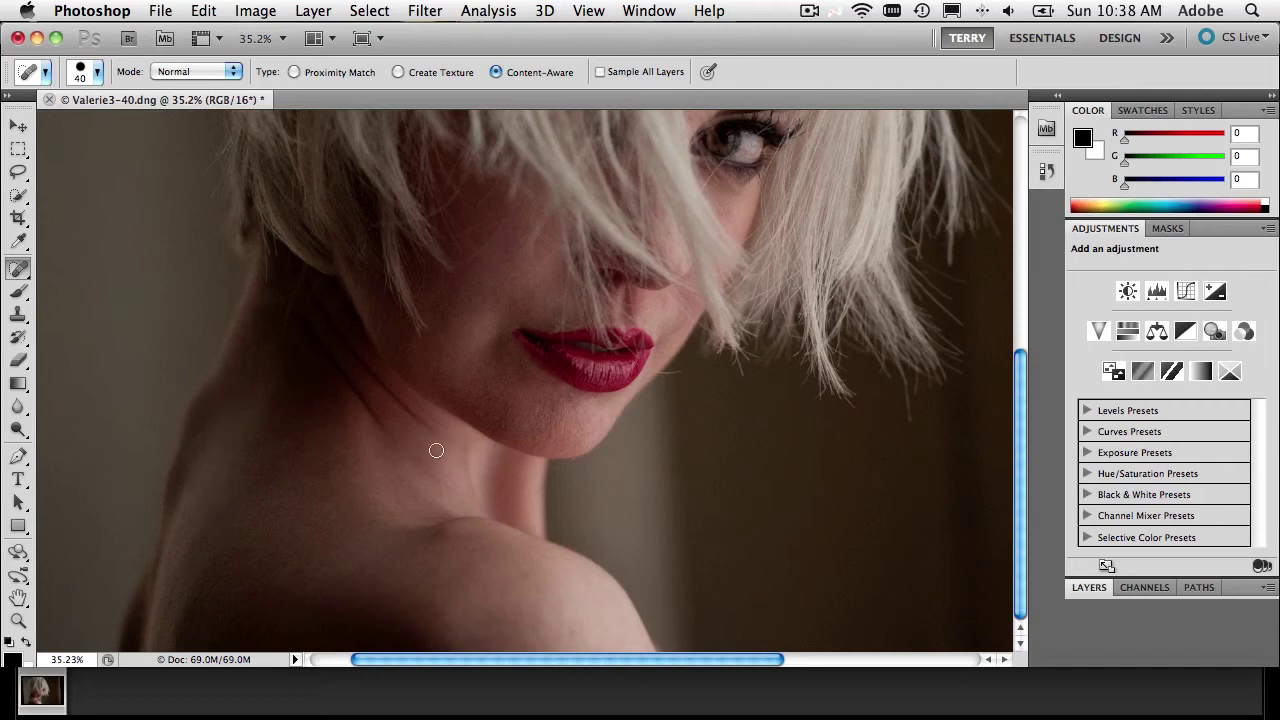
Heal the skin marks on the neck below the jaw and bring the upper face into view.
{"action": "mouse_move", "coordinate": [415, 456]}
{"action": "left_mouse_down"}
{"action": "mouse_move", "coordinate": [456, 474]}
{"action": "mouse_move", "coordinate": [460, 498]}
{"action": "left_mouse_up"}
{"action": "left_click", "coordinate": [400, 477]}
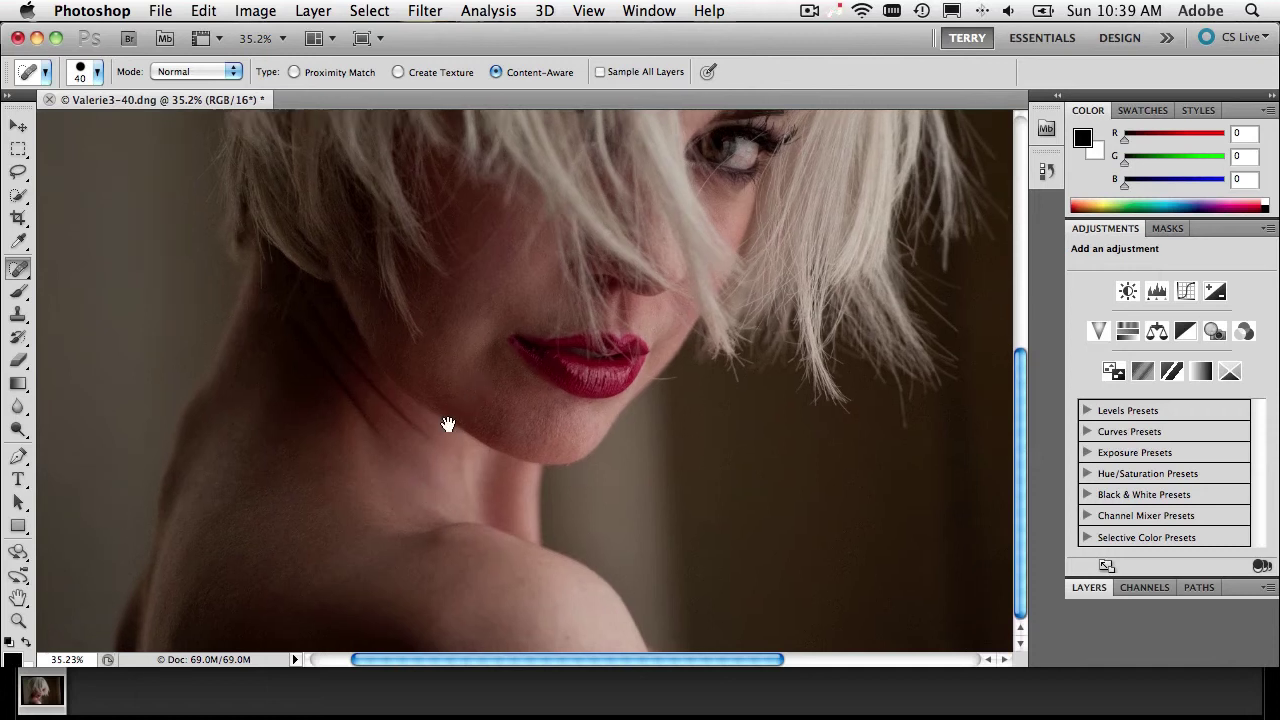
{"action": "left_click_drag", "start_coordinate": [465, 405], "coordinate": [320, 600]}
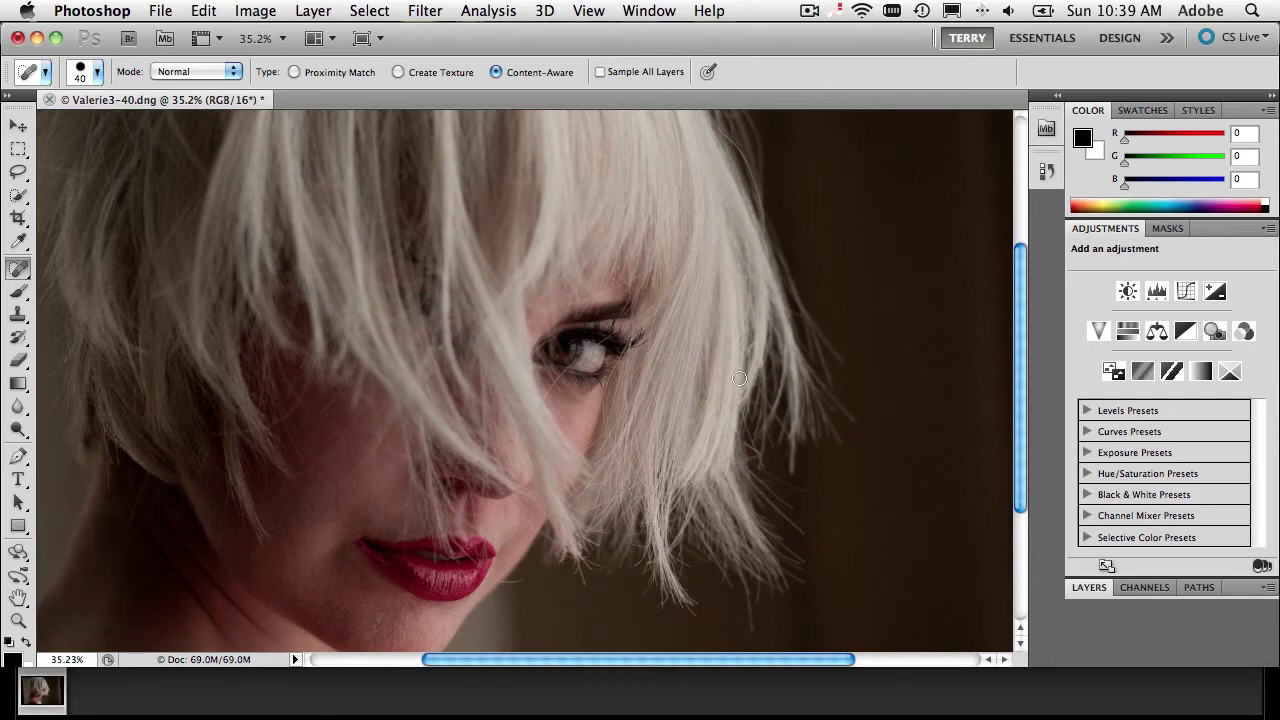
Heal the stray hair crossing the iris and white of the eye with the Spot Healing Brush at size 9.
{"action": "key", "text": "z"}
{"action": "left_click_drag", "start_coordinate": [558, 340], "coordinate": [586, 363]}
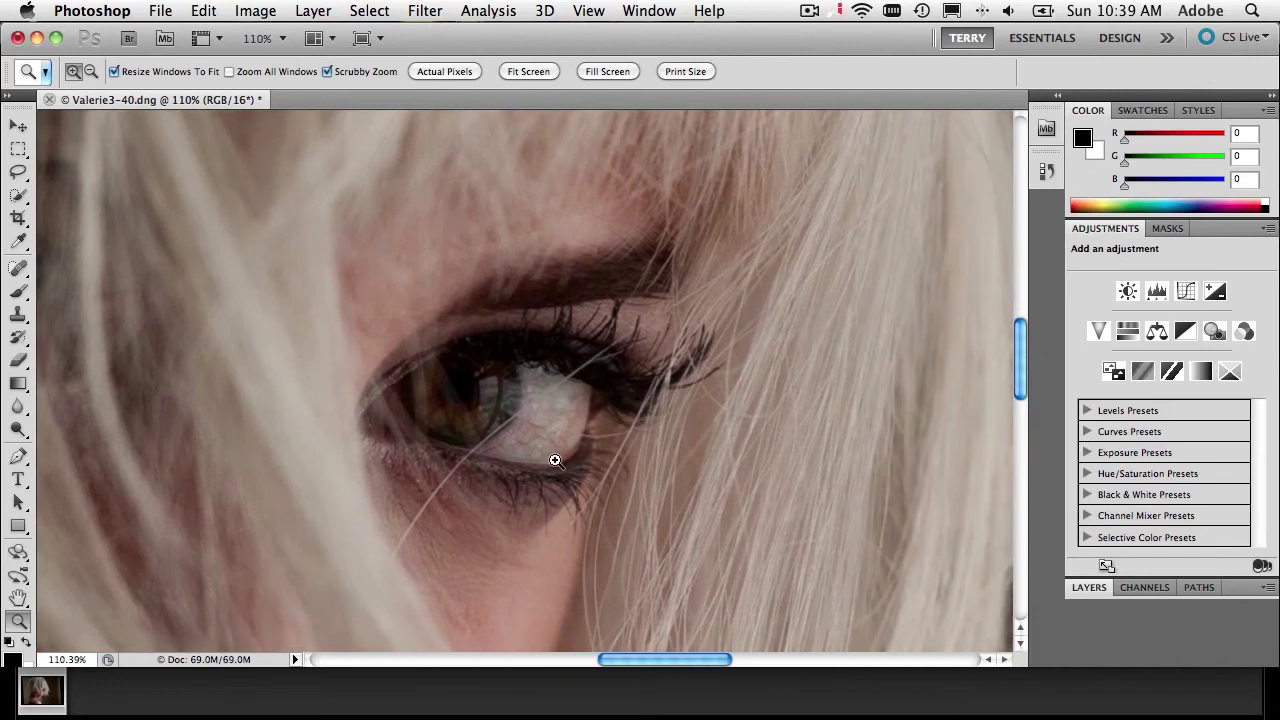
{"action": "key", "text": "j"}
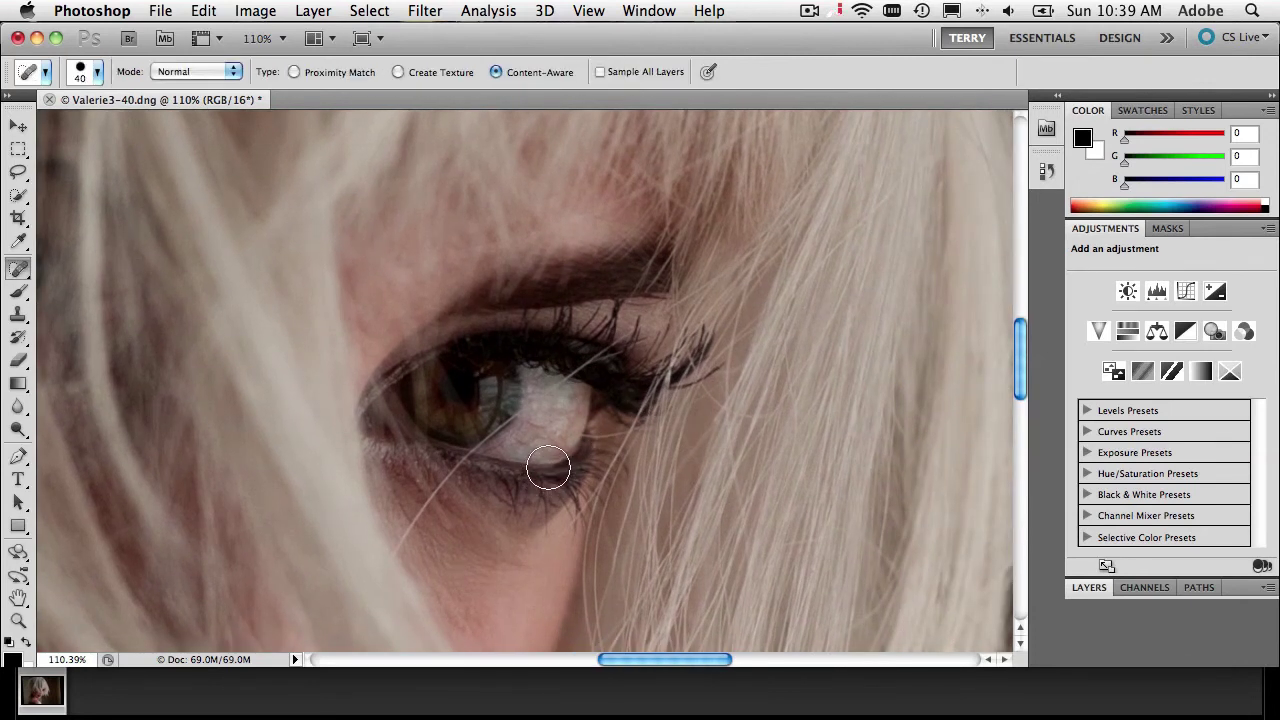
{"action": "key", "text": "bracketleft"}
{"action": "key", "text": "bracketleft"}
{"action": "key", "text": "bracketleft"}
{"action": "key", "text": "bracketleft"}
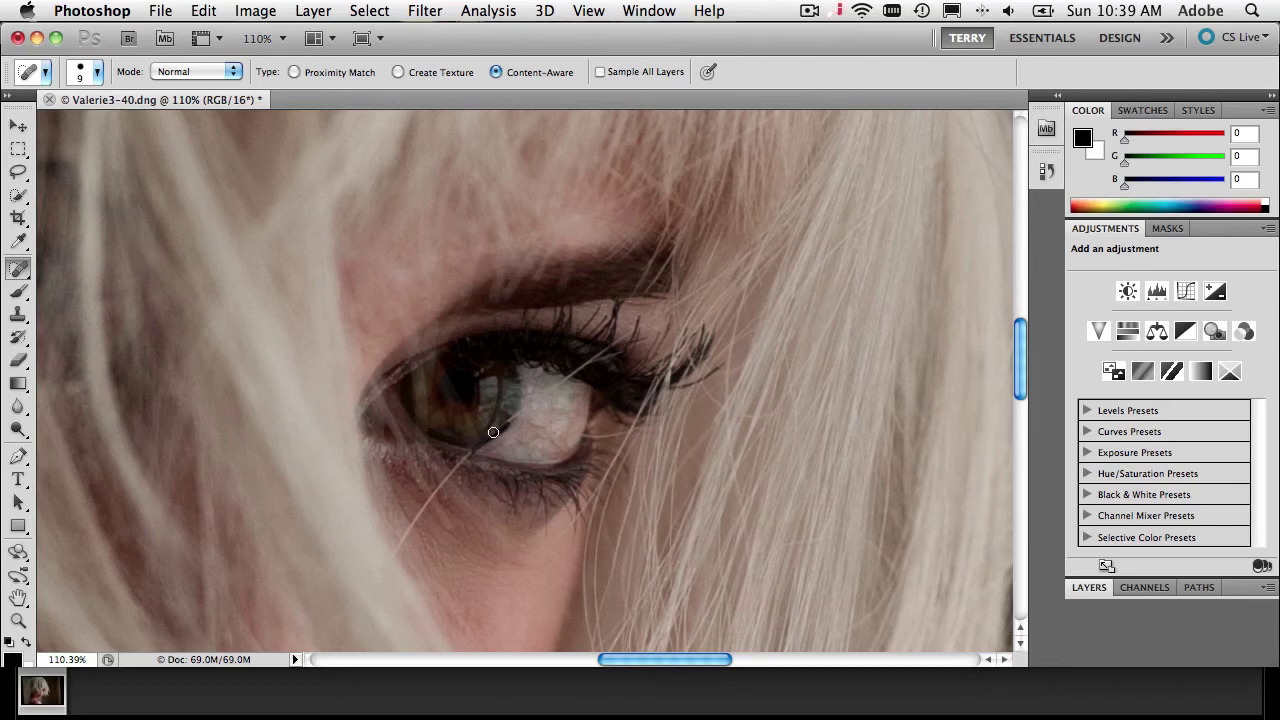
{"action": "mouse_move", "coordinate": [503, 426]}
{"action": "left_mouse_down"}
{"action": "mouse_move", "coordinate": [559, 417]}
{"action": "mouse_move", "coordinate": [552, 389]}
{"action": "mouse_move", "coordinate": [640, 320]}
{"action": "left_mouse_up"}
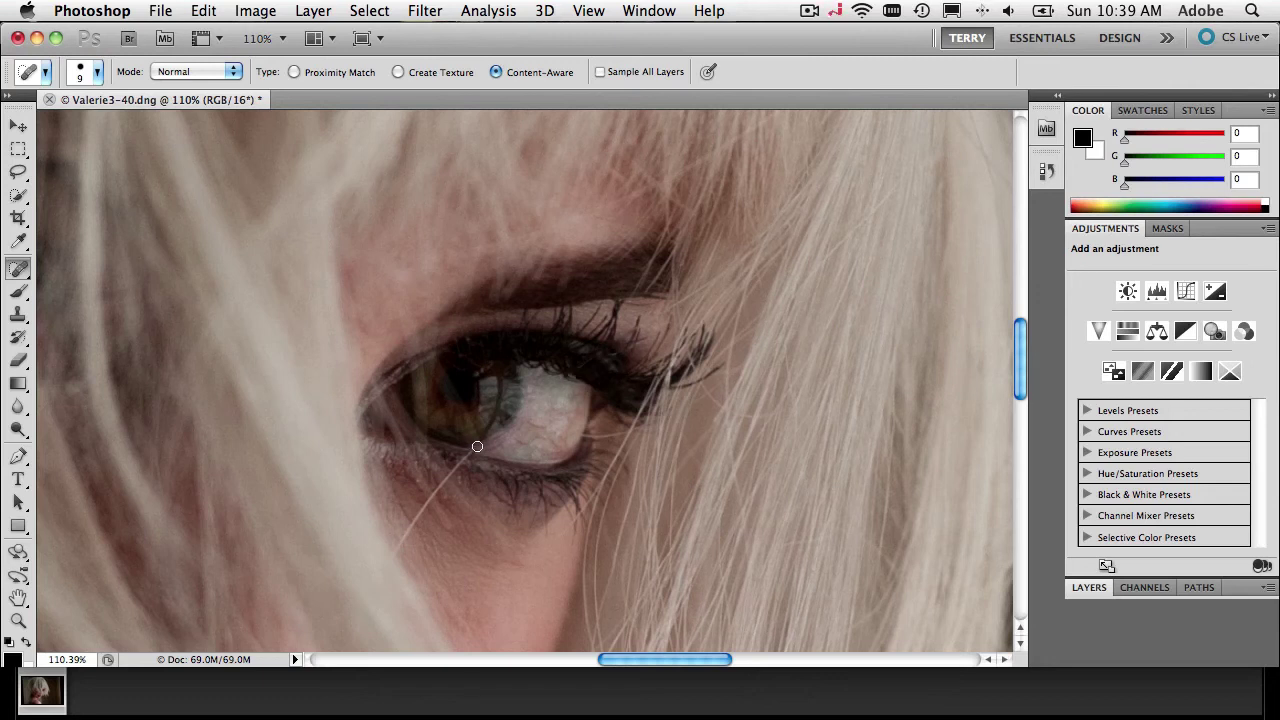
Remove the rest of the hair strand and the small marks on the skin beneath the eye.
{"action": "left_click_drag", "start_coordinate": [438, 487], "coordinate": [466, 449]}
{"action": "left_click_drag", "start_coordinate": [438, 490], "coordinate": [404, 537]}
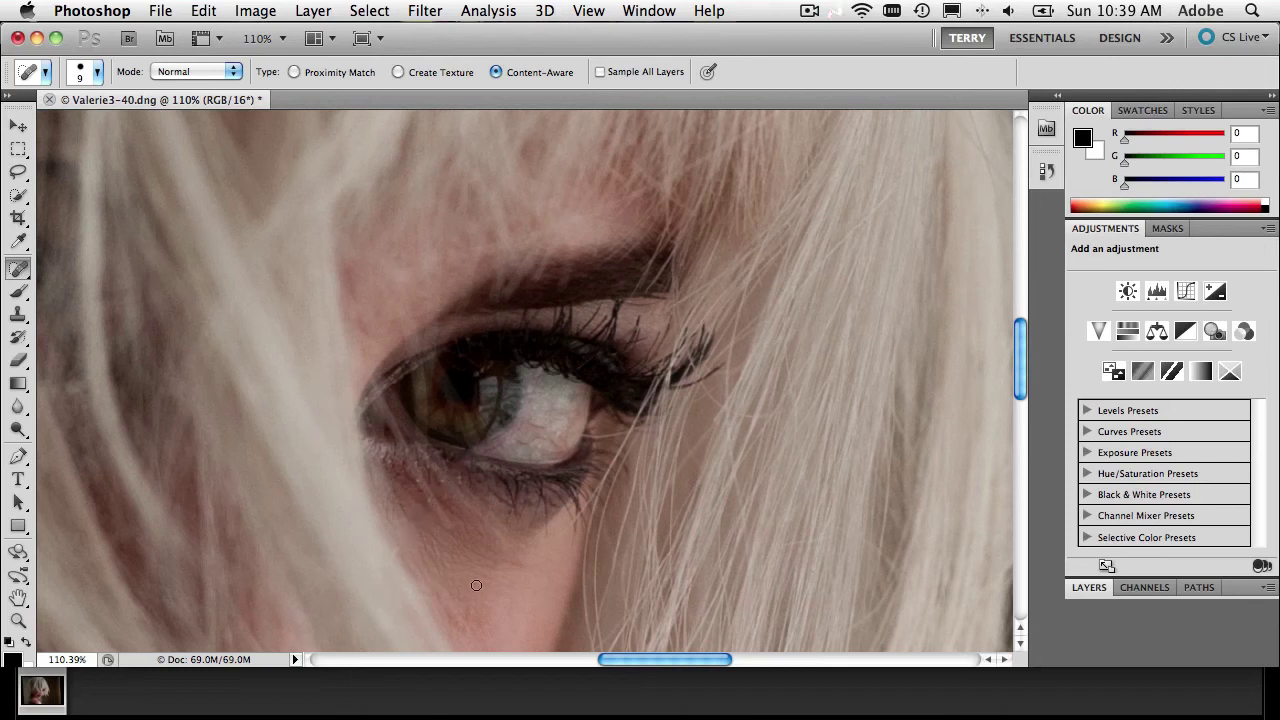
{"action": "left_click", "coordinate": [428, 502]}
{"action": "left_click", "coordinate": [421, 490]}
Heal the red veins in the white of the eye with the Spot Healing Brush.
{"action": "left_click_drag", "start_coordinate": [552, 411], "coordinate": [544, 420]}
{"action": "mouse_move", "coordinate": [536, 425]}
{"action": "left_mouse_down"}
{"action": "mouse_move", "coordinate": [516, 442]}
{"action": "mouse_move", "coordinate": [545, 437]}
{"action": "mouse_move", "coordinate": [534, 428]}
{"action": "mouse_move", "coordinate": [545, 434]}
{"action": "mouse_move", "coordinate": [563, 413]}
{"action": "left_mouse_up"}
{"action": "left_click_drag", "start_coordinate": [538, 422], "coordinate": [520, 438]}
{"action": "mouse_move", "coordinate": [548, 410]}
{"action": "left_mouse_down"}
{"action": "mouse_move", "coordinate": [540, 398]}
{"action": "mouse_move", "coordinate": [562, 402]}
{"action": "mouse_move", "coordinate": [558, 422]}
{"action": "mouse_move", "coordinate": [500, 444]}
{"action": "mouse_move", "coordinate": [534, 390]}
{"action": "mouse_move", "coordinate": [562, 390]}
{"action": "mouse_move", "coordinate": [524, 398]}
{"action": "mouse_move", "coordinate": [491, 445]}
{"action": "mouse_move", "coordinate": [524, 424]}
{"action": "left_mouse_up"}
Duplicate the Background layer in Screen blend mode and hide the copy behind a black layer mask.
{"action": "left_click", "coordinate": [1090, 587]}
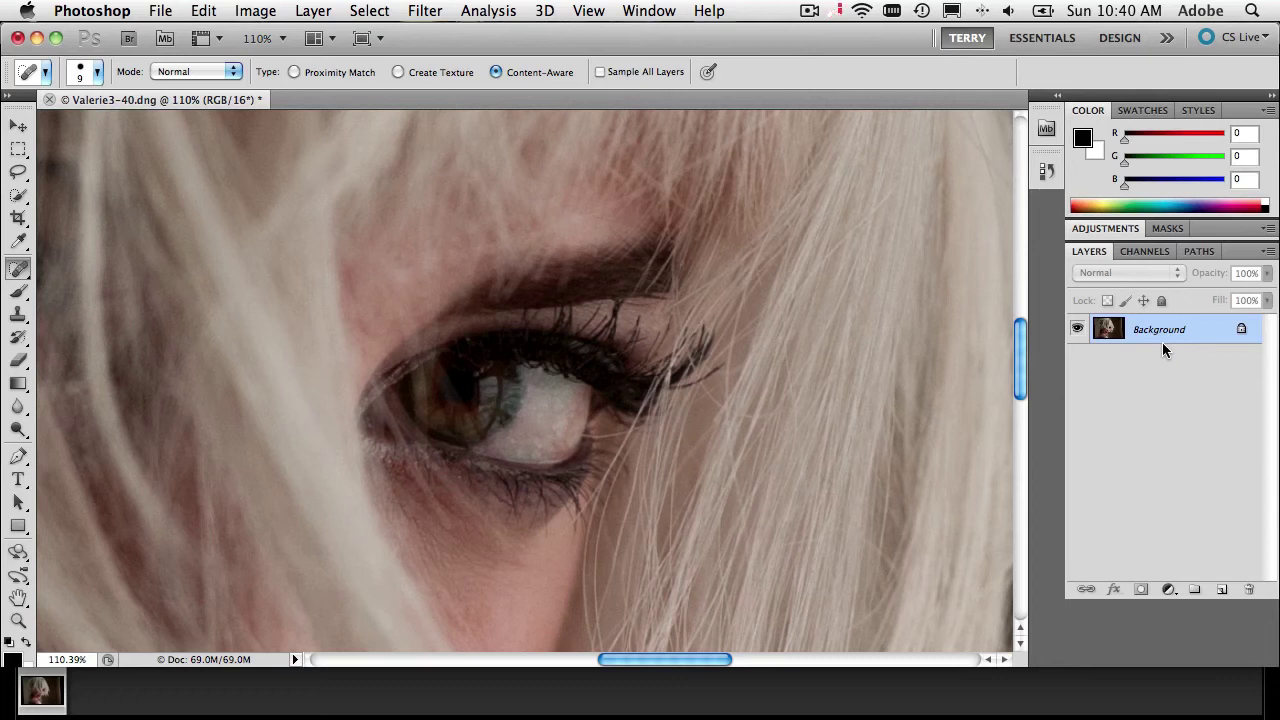
{"action": "key", "text": "super+j"}
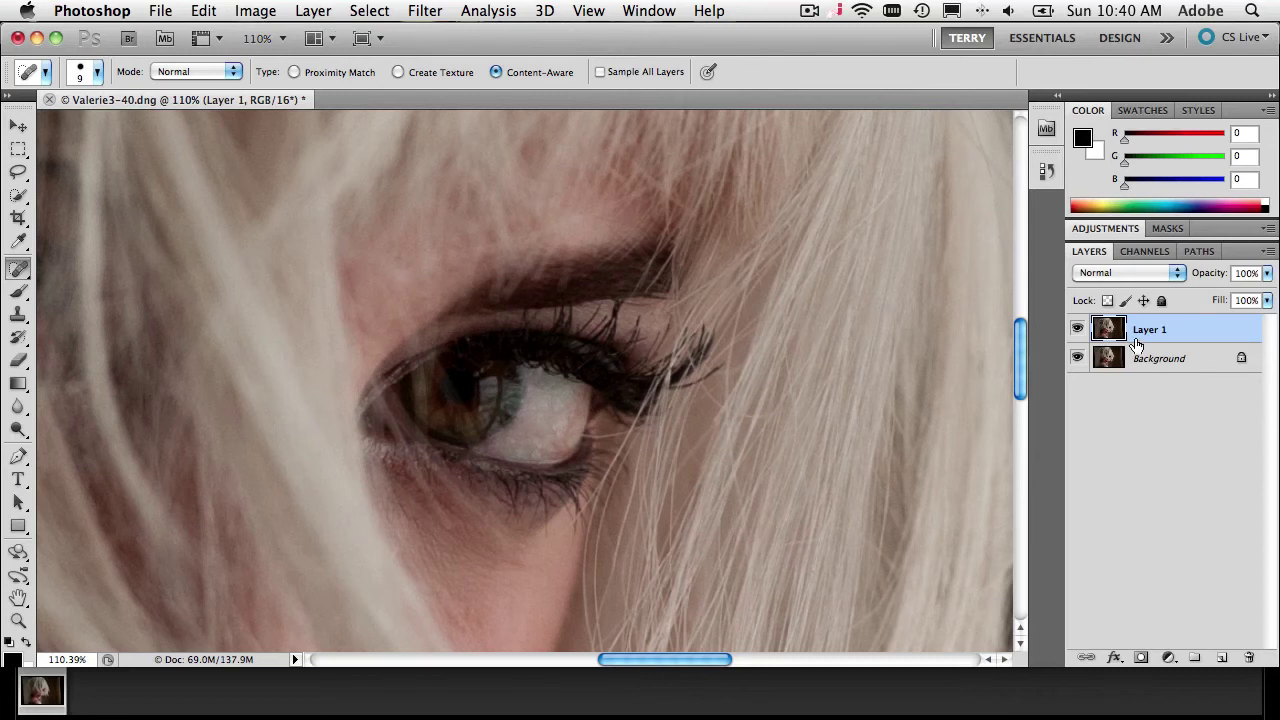
{"action": "left_click", "coordinate": [1144, 272]}
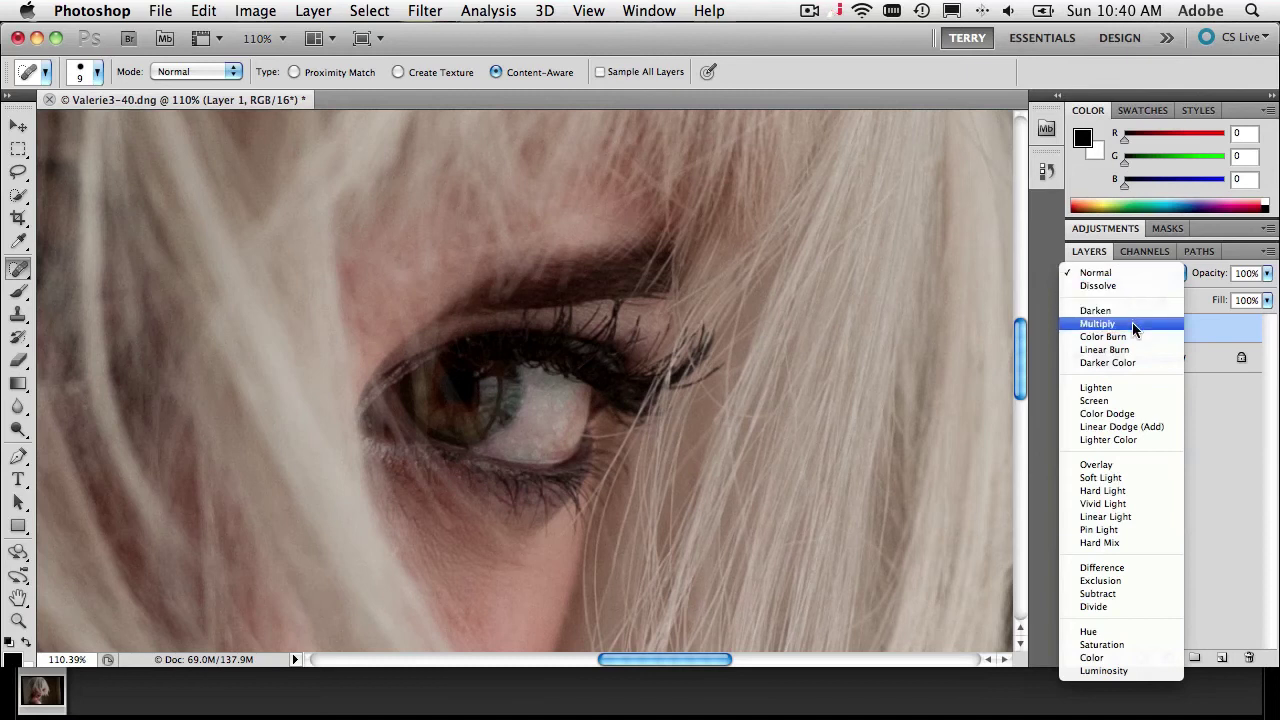
{"action": "left_click", "coordinate": [1124, 402]}
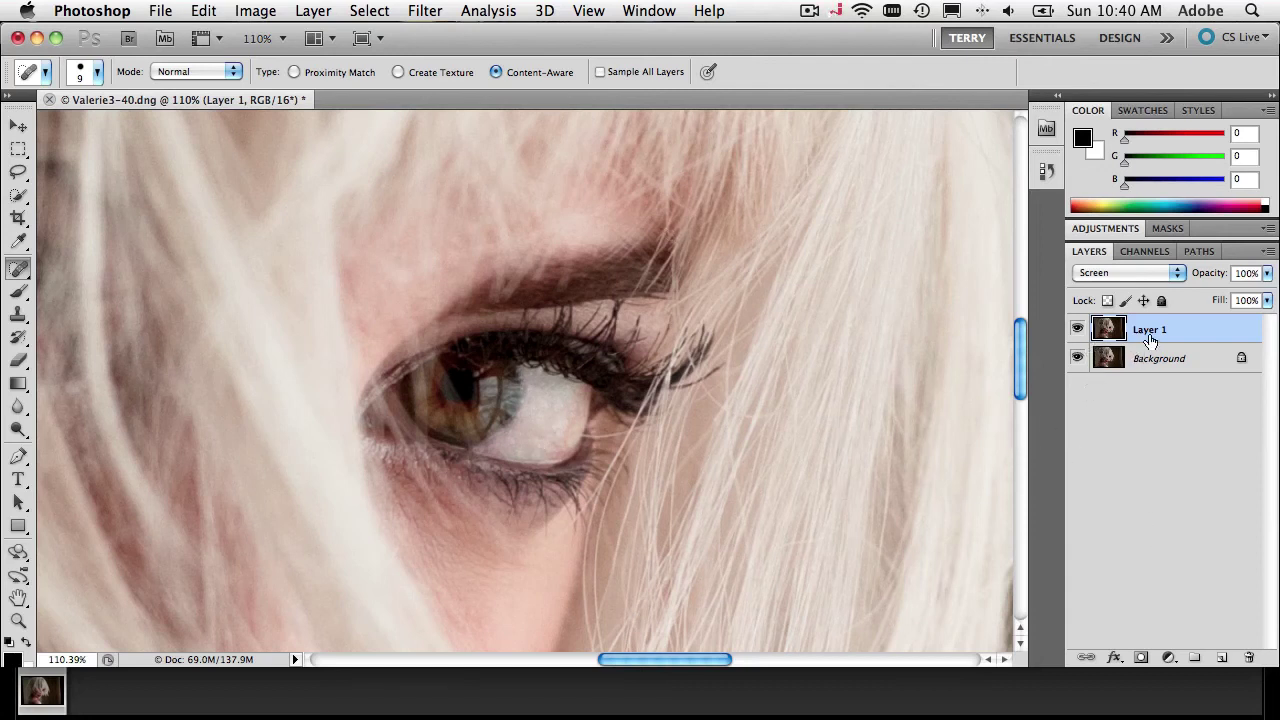
{"action": "left_click", "coordinate": [1141, 659], "text": "alt"}
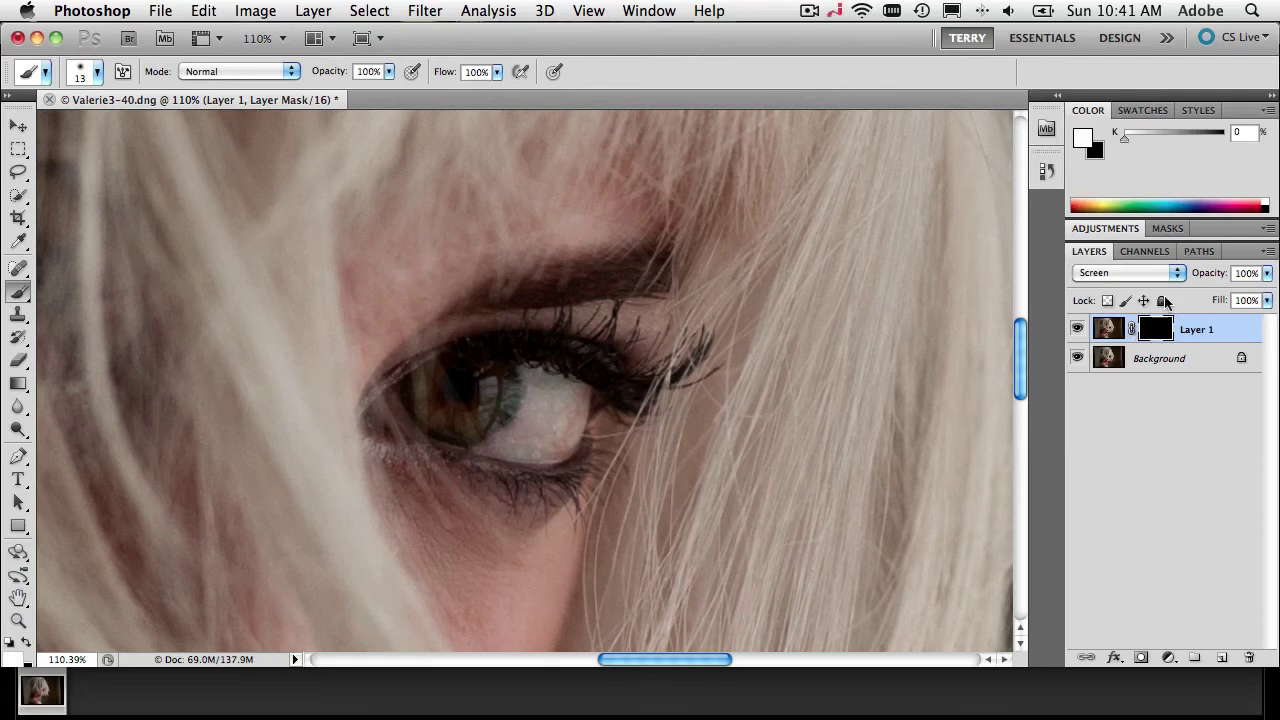
Set Layer 1's opacity to 51% and paint white on its mask over the eye white with a size 30 brush.
{"action": "left_click_drag", "start_coordinate": [1219, 278], "coordinate": [1176, 280]}
{"action": "key", "text": "bracketright"}
{"action": "key", "text": "bracketright"}
{"action": "mouse_move", "coordinate": [547, 416]}
{"action": "left_mouse_down"}
{"action": "mouse_move", "coordinate": [494, 448]}
{"action": "mouse_move", "coordinate": [540, 418]}
{"action": "mouse_move", "coordinate": [532, 402]}
{"action": "mouse_move", "coordinate": [533, 430]}
{"action": "mouse_move", "coordinate": [545, 417]}
{"action": "mouse_move", "coordinate": [546, 381]}
{"action": "mouse_move", "coordinate": [571, 398]}
{"action": "mouse_move", "coordinate": [568, 415]}
{"action": "mouse_move", "coordinate": [585, 393]}
{"action": "mouse_move", "coordinate": [564, 390]}
{"action": "mouse_move", "coordinate": [564, 402]}
{"action": "mouse_move", "coordinate": [529, 374]}
{"action": "mouse_move", "coordinate": [545, 404]}
{"action": "mouse_move", "coordinate": [539, 385]}
{"action": "mouse_move", "coordinate": [531, 417]}
{"action": "mouse_move", "coordinate": [527, 403]}
{"action": "mouse_move", "coordinate": [506, 442]}
{"action": "mouse_move", "coordinate": [492, 445]}
{"action": "mouse_move", "coordinate": [512, 432]}
{"action": "mouse_move", "coordinate": [484, 449]}
{"action": "mouse_move", "coordinate": [563, 440]}
{"action": "mouse_move", "coordinate": [578, 404]}
{"action": "mouse_move", "coordinate": [568, 440]}
{"action": "mouse_move", "coordinate": [534, 386]}
{"action": "mouse_move", "coordinate": [584, 397]}
{"action": "mouse_move", "coordinate": [532, 450]}
{"action": "mouse_move", "coordinate": [550, 457]}
{"action": "mouse_move", "coordinate": [524, 451]}
{"action": "mouse_move", "coordinate": [563, 420]}
{"action": "left_mouse_up"}
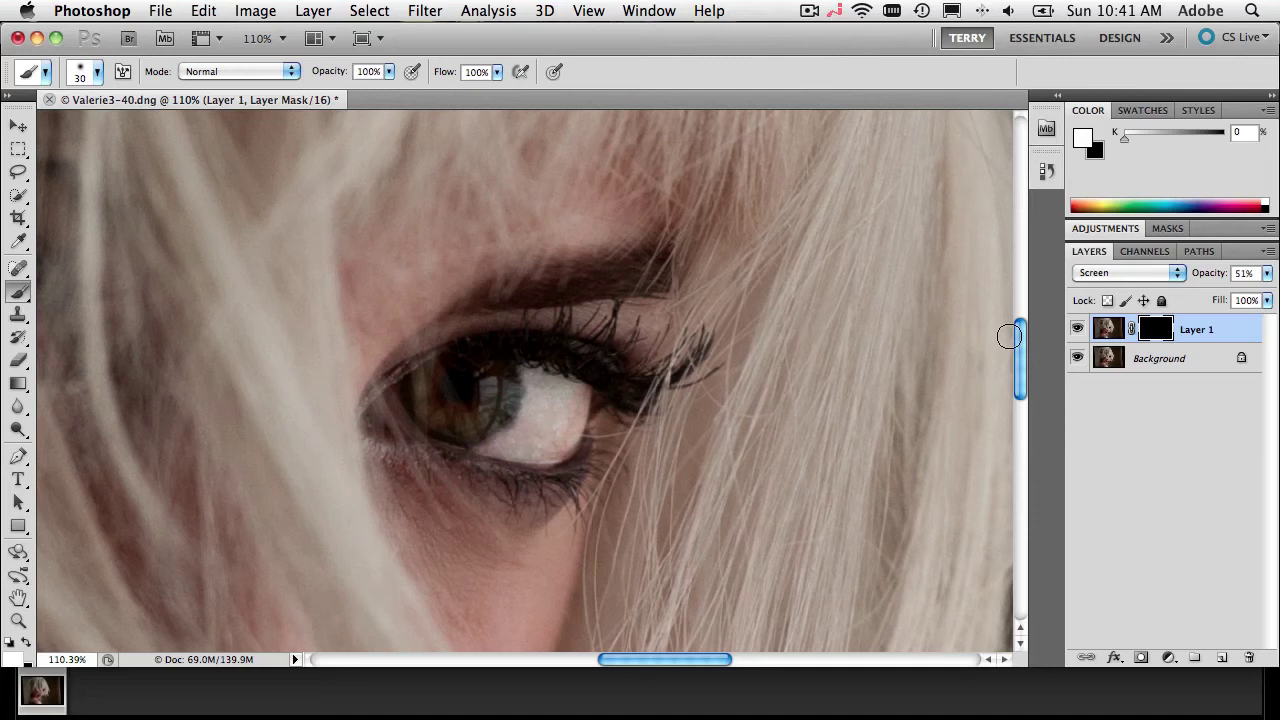
Lower Layer 1's opacity to 28%, comparing the whole portrait with the layer hidden and shown.
{"action": "key", "text": "super+minus"}
{"action": "key", "text": "super+minus"}
{"action": "key", "text": "super+minus"}
{"action": "key", "text": "super+minus"}
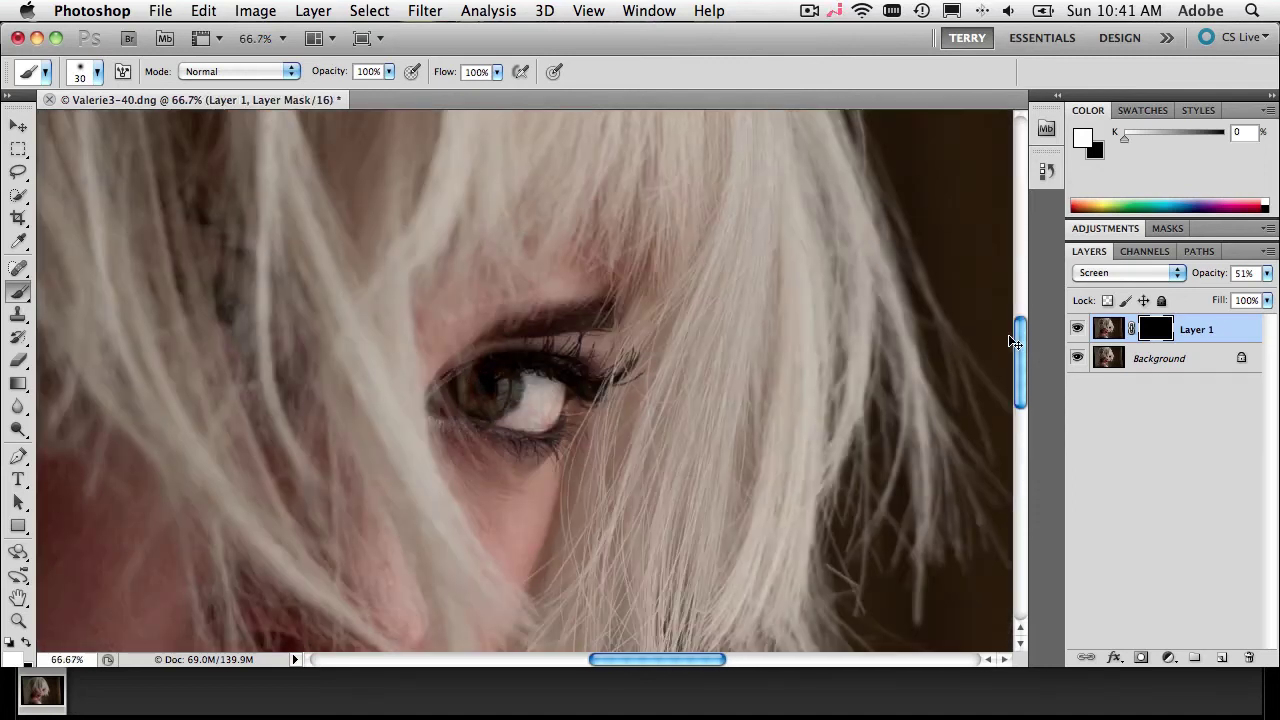
{"action": "key", "text": "super+minus"}
{"action": "key", "text": "super+minus"}
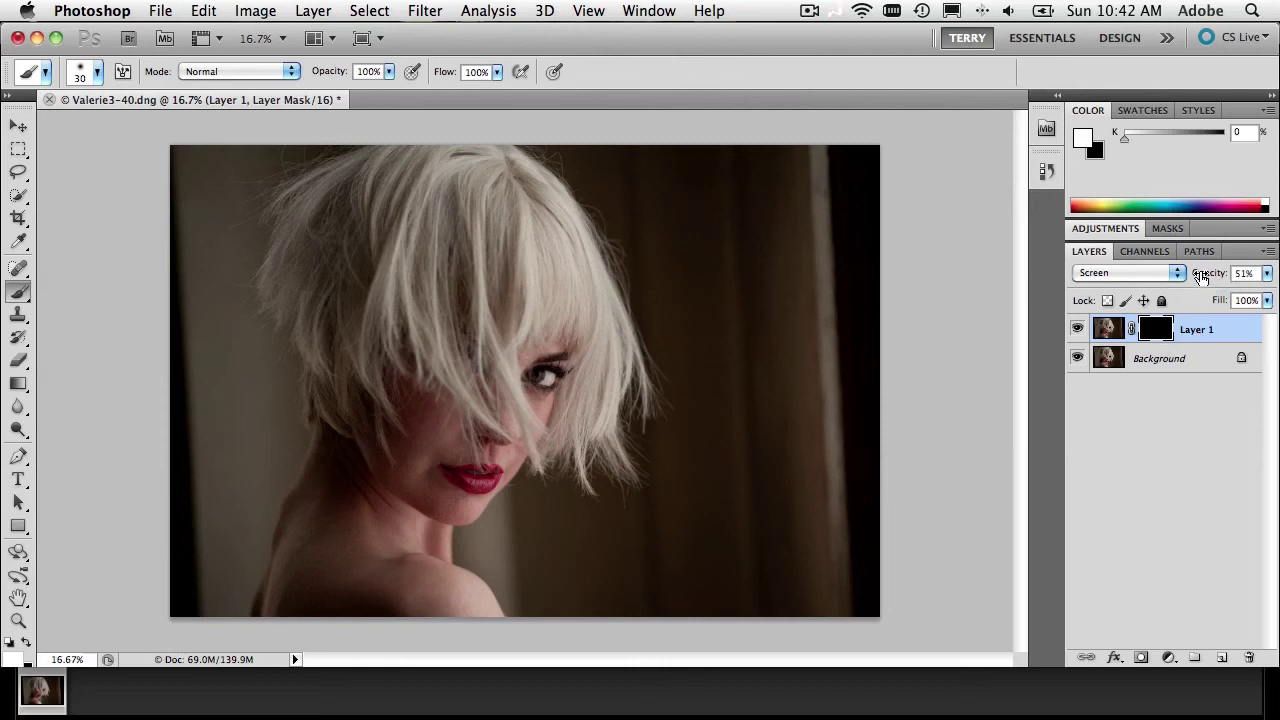
{"action": "left_click_drag", "start_coordinate": [1207, 278], "coordinate": [1177, 287]}
{"action": "left_click_drag", "start_coordinate": [1209, 284], "coordinate": [1201, 279]}
{"action": "left_click", "coordinate": [1081, 331]}
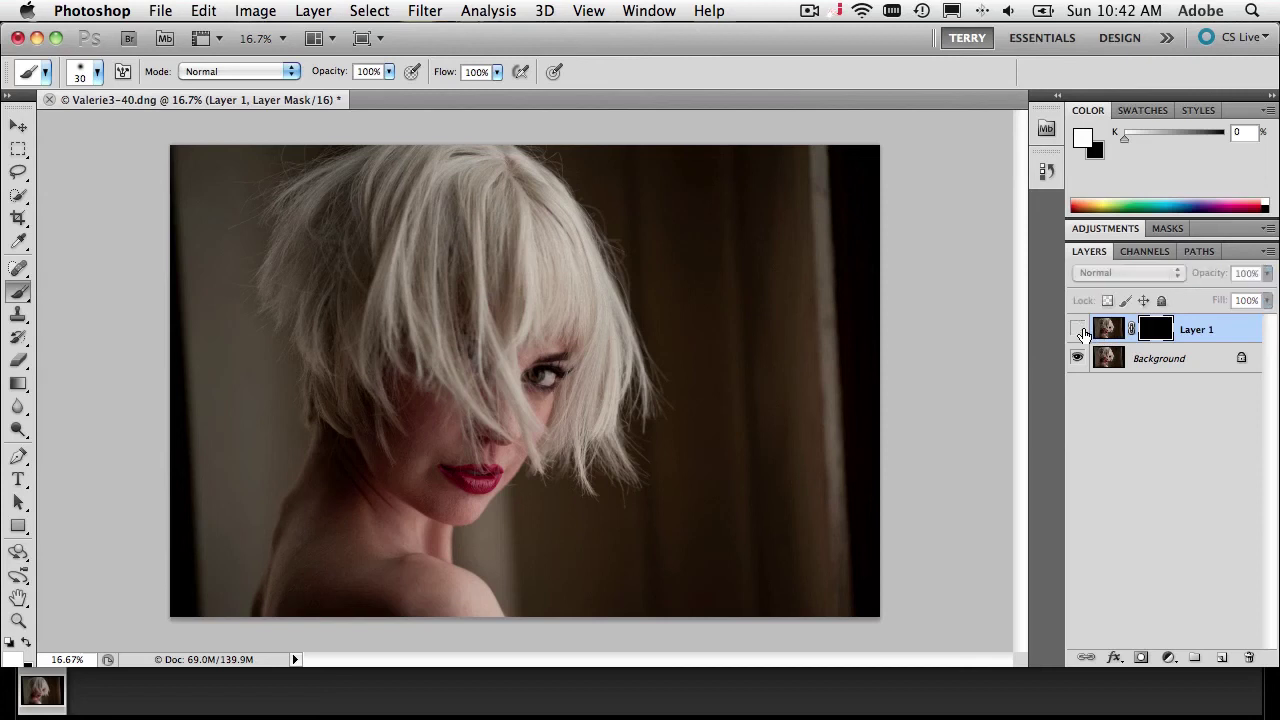
{"action": "left_click", "coordinate": [1081, 333]}
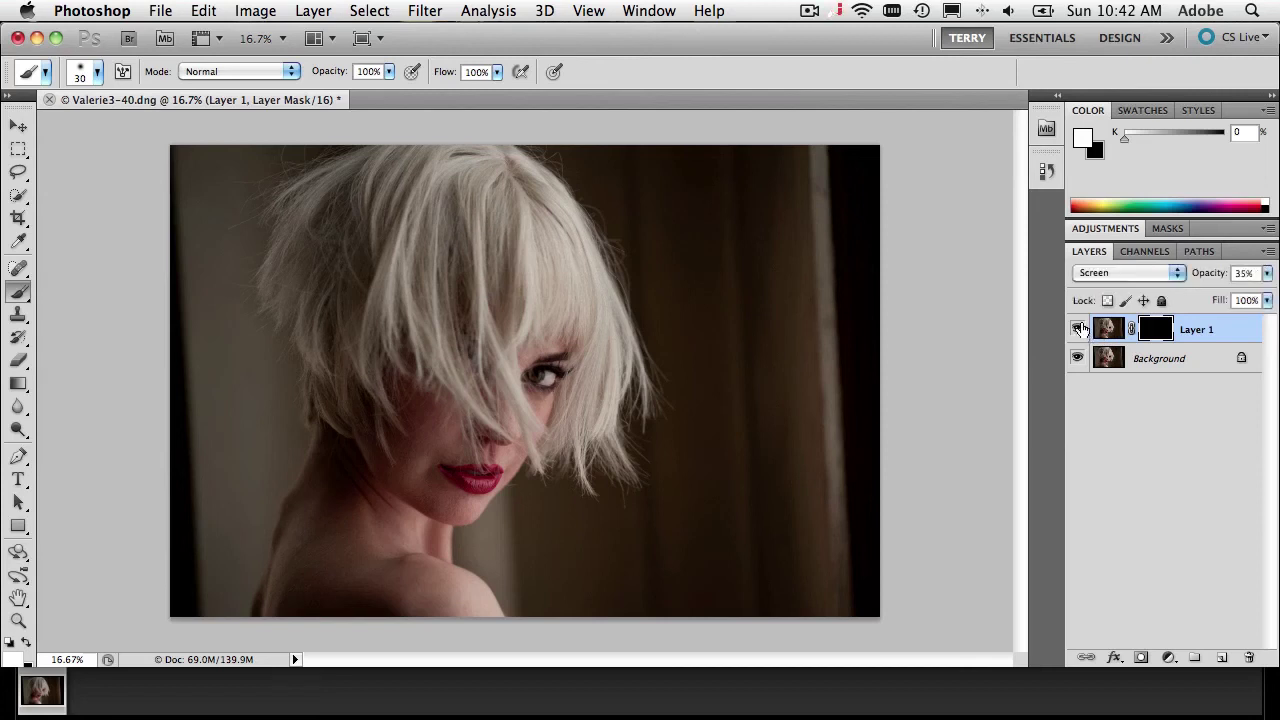
{"action": "left_click", "coordinate": [1082, 334]}
{"action": "left_click", "coordinate": [1082, 331]}
{"action": "left_click_drag", "start_coordinate": [1212, 283], "coordinate": [1198, 285]}
{"action": "left_click", "coordinate": [1077, 333]}
{"action": "left_click", "coordinate": [1077, 334]}
Return to a close view of the eye and merge Layer 1 down into the Background.
{"action": "key", "text": "z"}
{"action": "left_click_drag", "start_coordinate": [510, 360], "coordinate": [706, 432]}
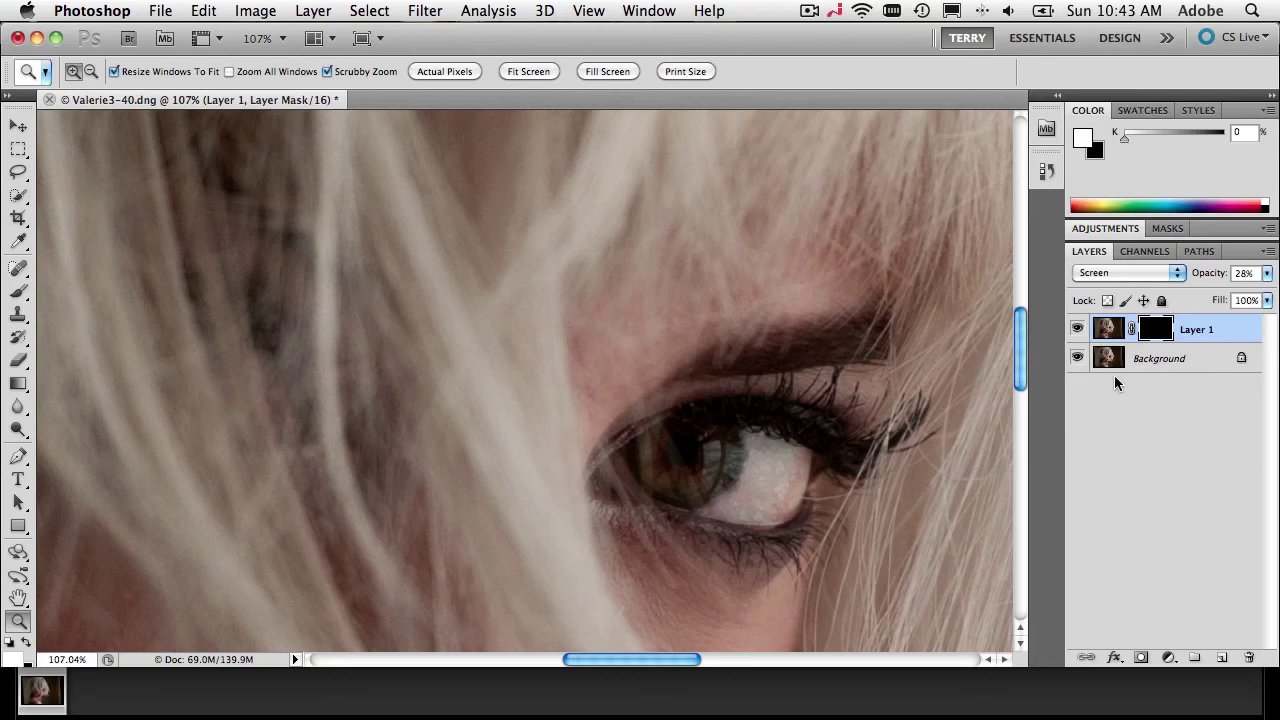
{"action": "key", "text": "super+e"}
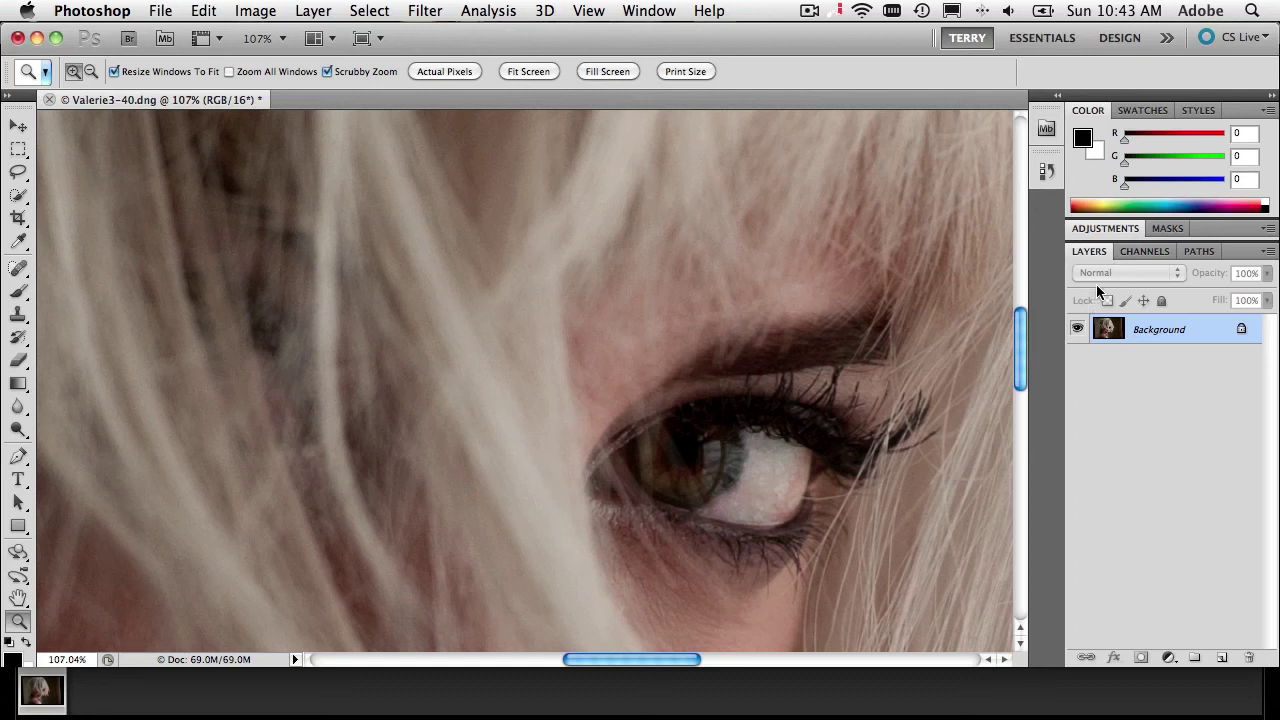
Add a Levels adjustment layer without changing its settings and fill its mask with black.
{"action": "left_click", "coordinate": [1110, 230]}
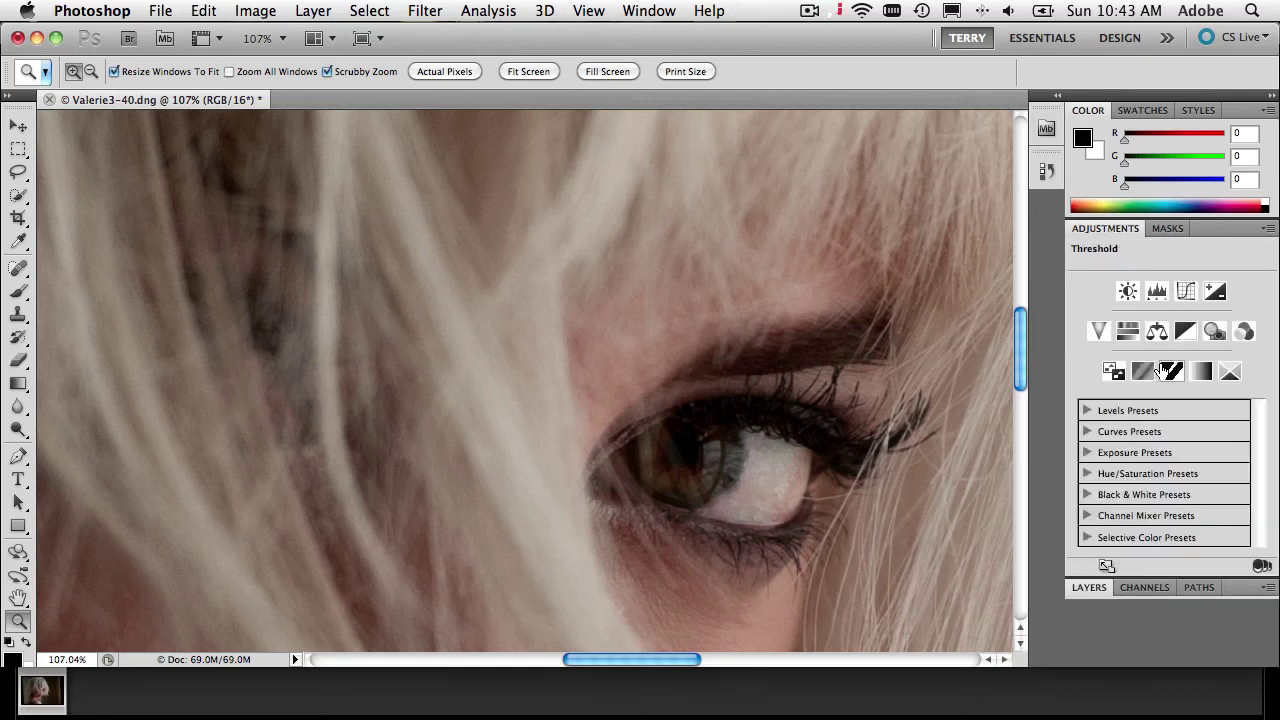
{"action": "left_click", "coordinate": [1157, 297]}
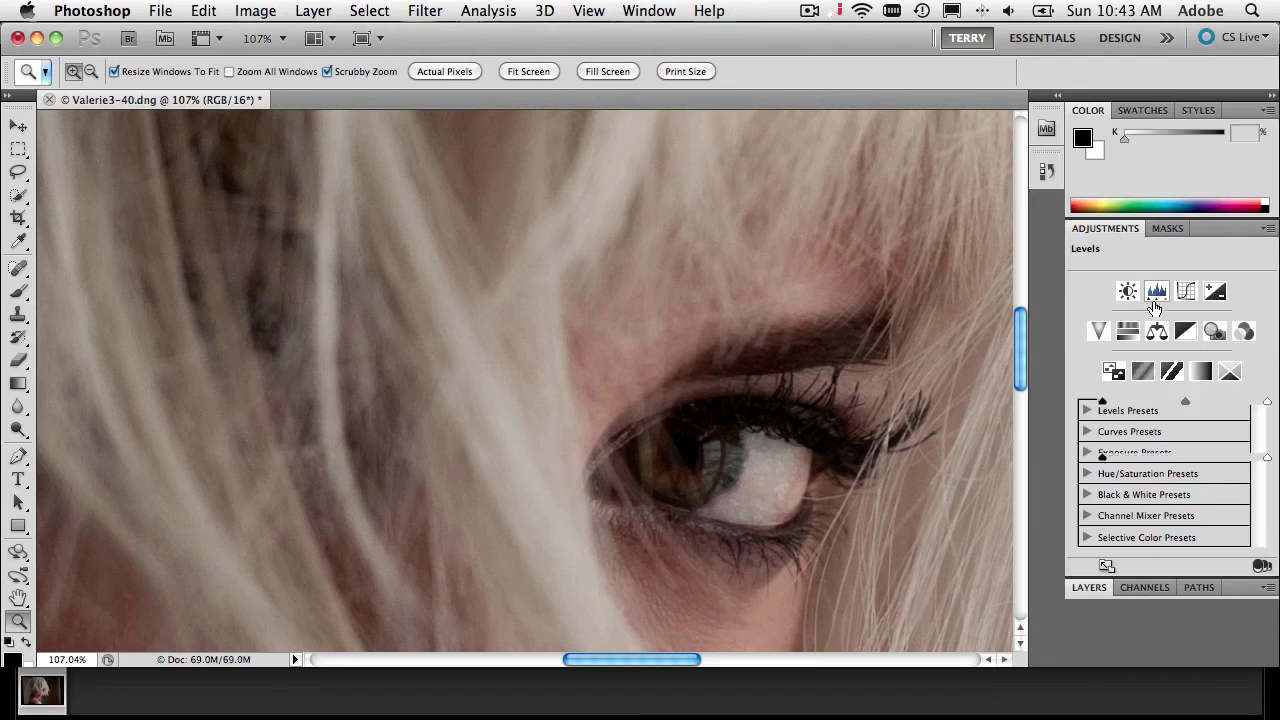
{"action": "left_click", "coordinate": [1088, 588]}
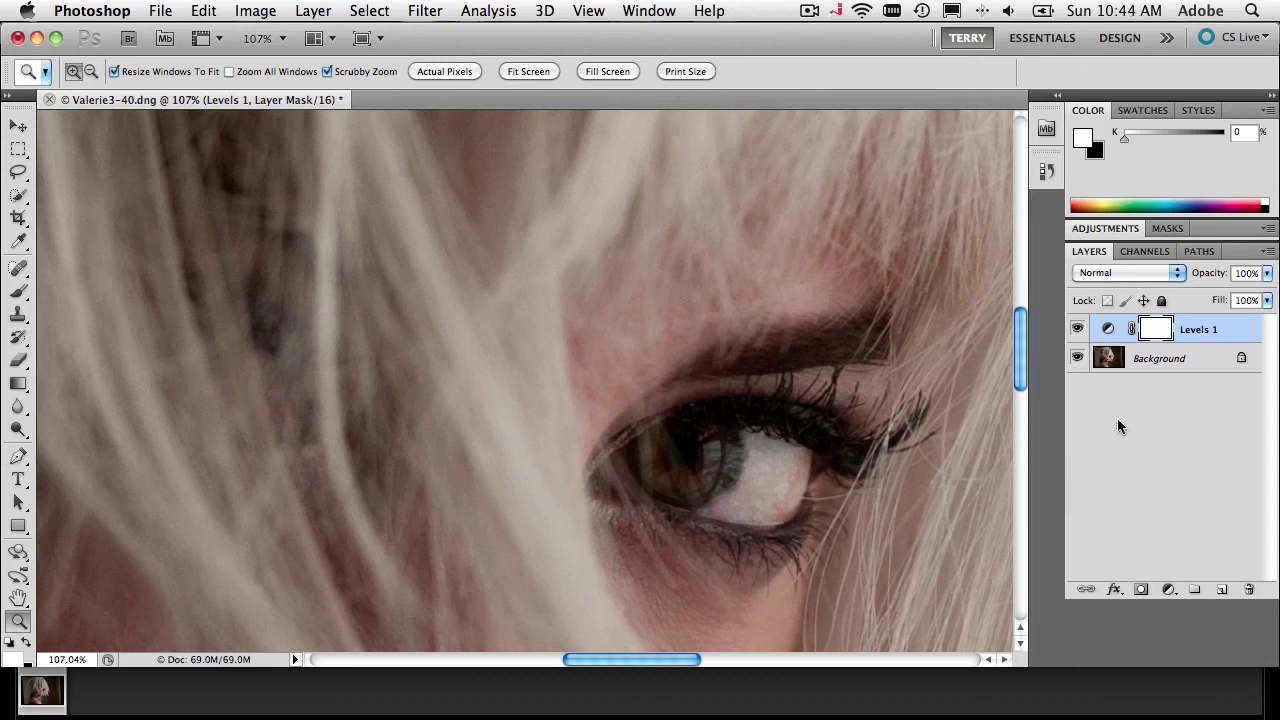
{"action": "key", "text": "alt"}
{"action": "left_click", "coordinate": [27, 643]}
{"action": "left_click", "coordinate": [27, 643]}
{"action": "left_click", "coordinate": [27, 643]}
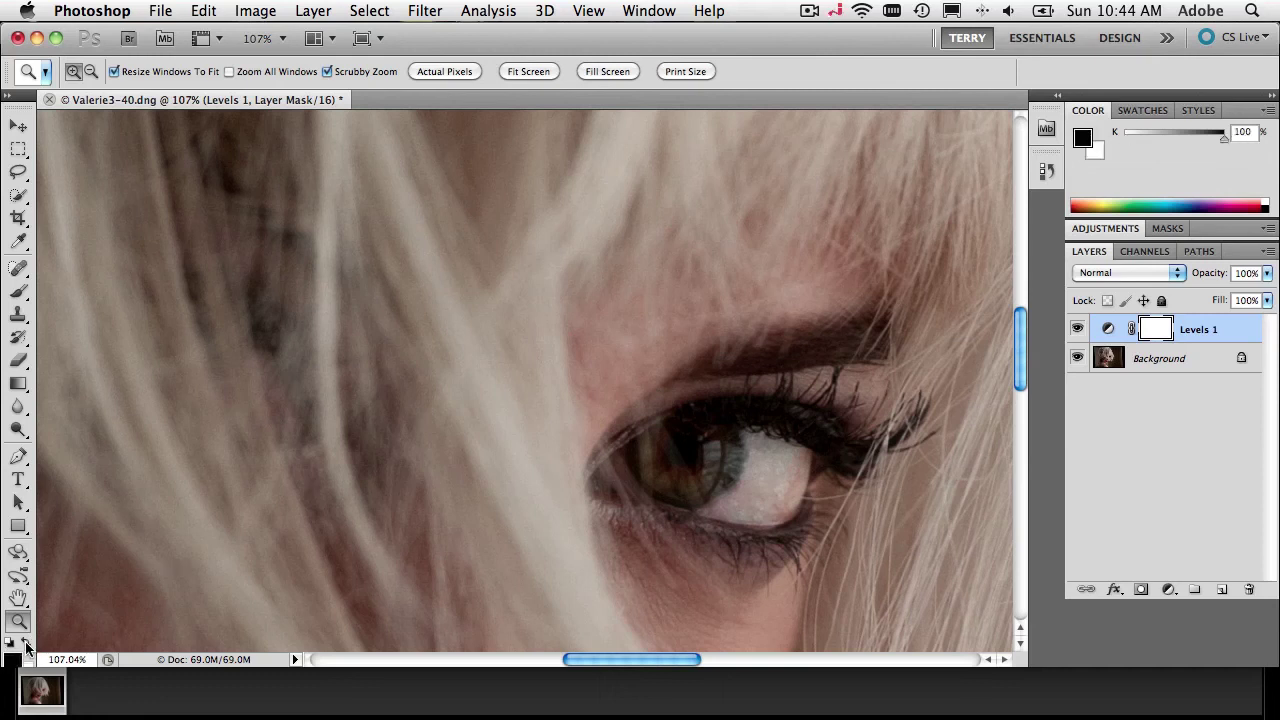
{"action": "key", "text": "alt"}
{"action": "key", "text": "alt+BackSpace"}
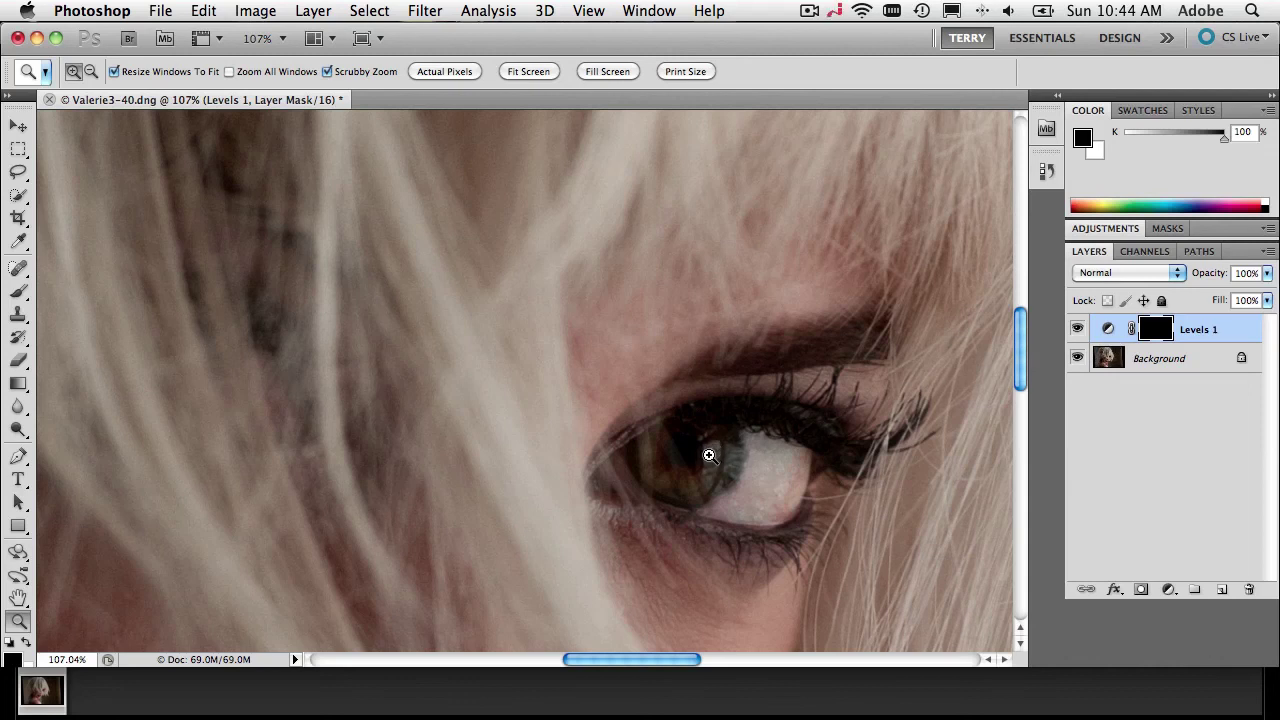
Paint white over the iris on the Levels mask with the size 30 brush.
{"action": "key", "text": "b"}
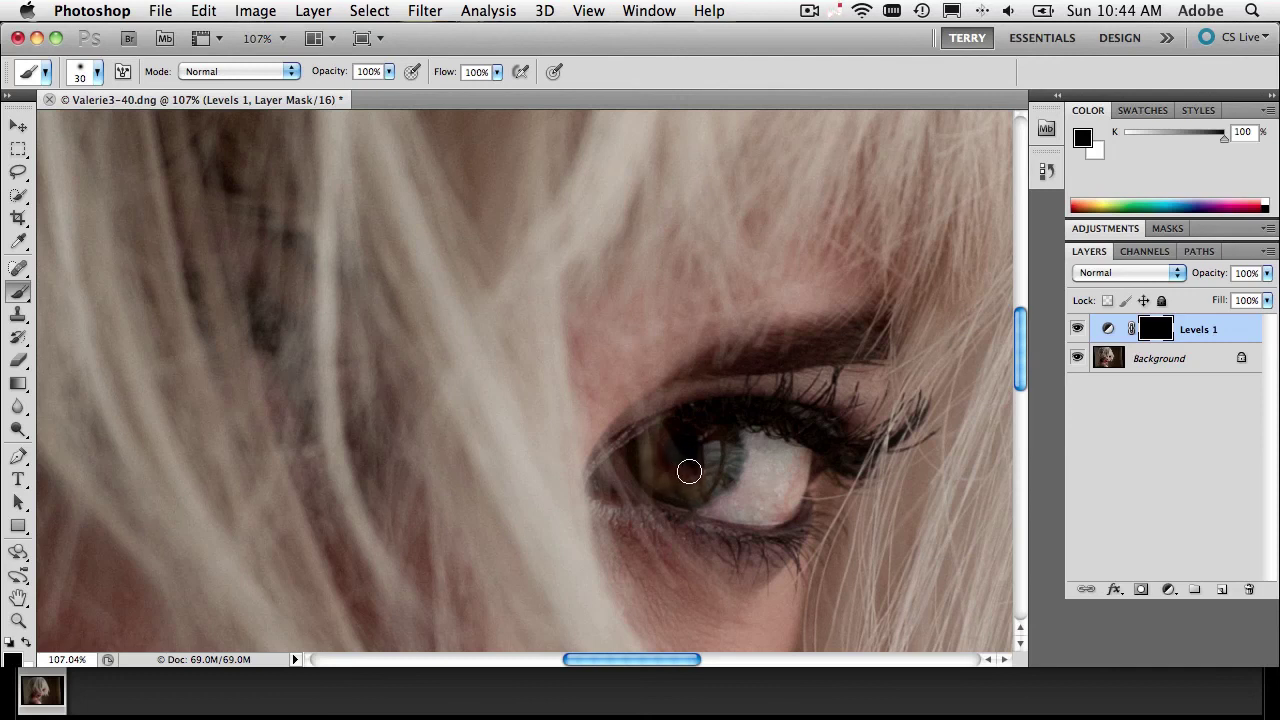
{"action": "key", "text": "x"}
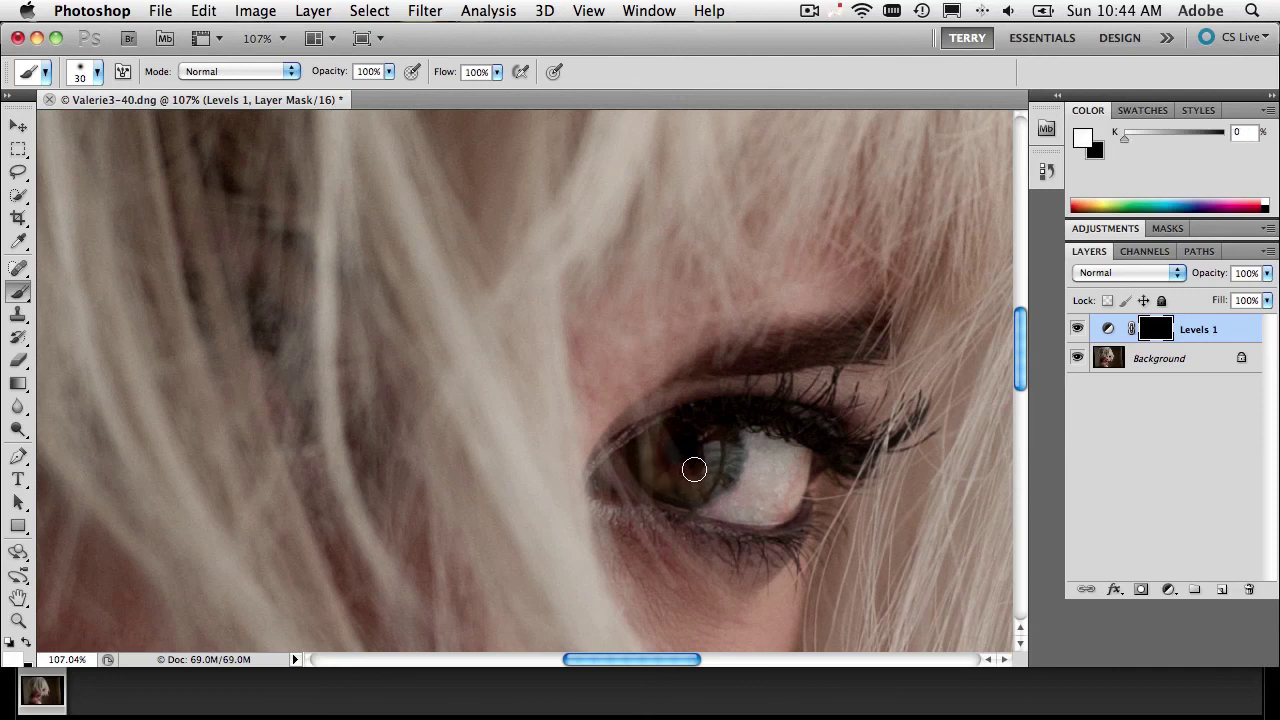
{"action": "mouse_move", "coordinate": [728, 468]}
{"action": "left_mouse_down"}
{"action": "mouse_move", "coordinate": [706, 490]}
{"action": "mouse_move", "coordinate": [695, 468]}
{"action": "mouse_move", "coordinate": [644, 445]}
{"action": "mouse_move", "coordinate": [658, 468]}
{"action": "mouse_move", "coordinate": [714, 456]}
{"action": "mouse_move", "coordinate": [686, 463]}
{"action": "mouse_move", "coordinate": [688, 490]}
{"action": "mouse_move", "coordinate": [656, 486]}
{"action": "mouse_move", "coordinate": [703, 436]}
{"action": "mouse_move", "coordinate": [677, 444]}
{"action": "mouse_move", "coordinate": [652, 476]}
{"action": "mouse_move", "coordinate": [699, 478]}
{"action": "mouse_move", "coordinate": [728, 460]}
{"action": "mouse_move", "coordinate": [700, 446]}
{"action": "left_mouse_up"}
Brighten the iris by setting the Levels white input to 153, and ease that level back with the whole portrait in view.
{"action": "left_click", "coordinate": [1108, 230]}
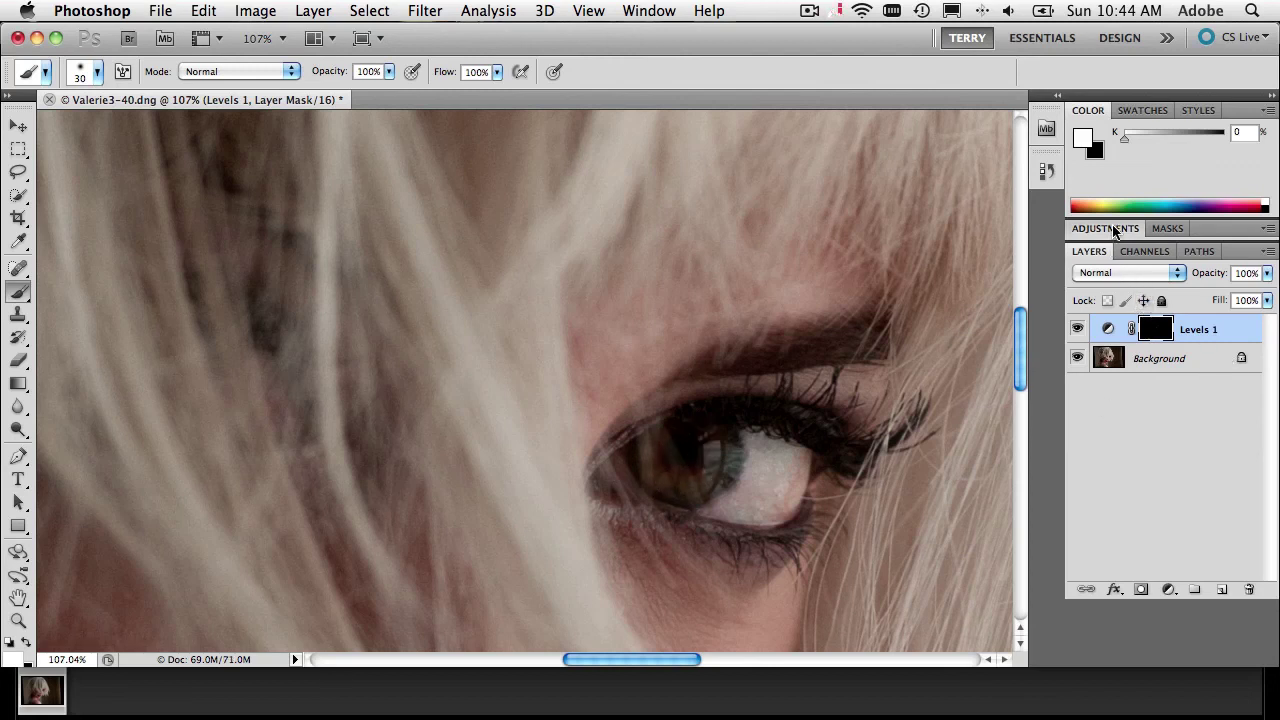
{"action": "left_click_drag", "start_coordinate": [1266, 404], "coordinate": [1204, 421]}
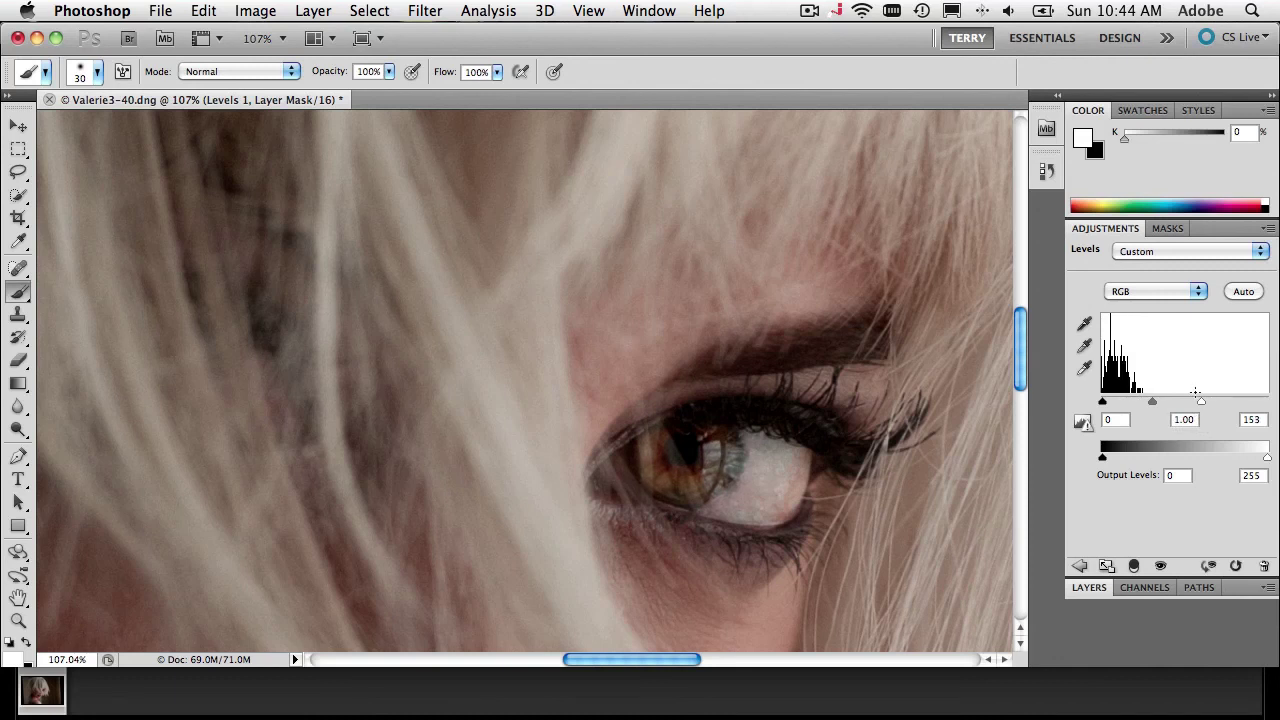
{"action": "key", "text": "super+0"}
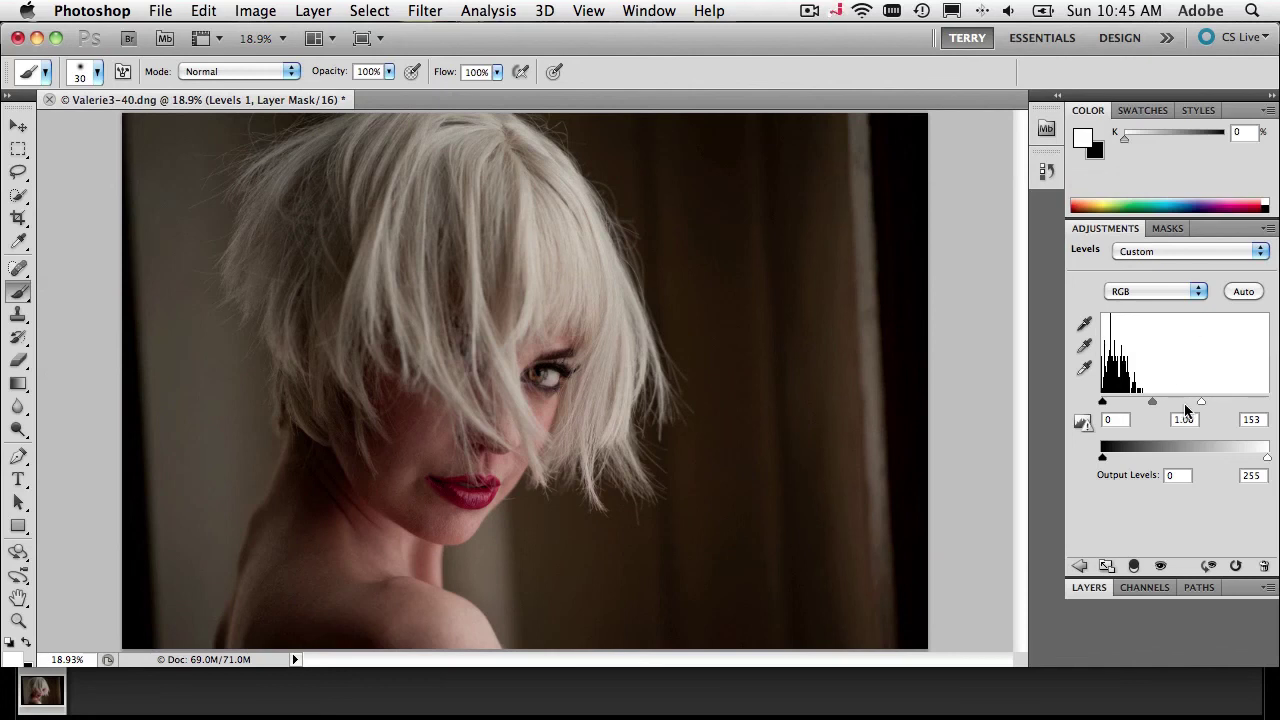
{"action": "left_click_drag", "start_coordinate": [1204, 402], "coordinate": [1250, 405]}
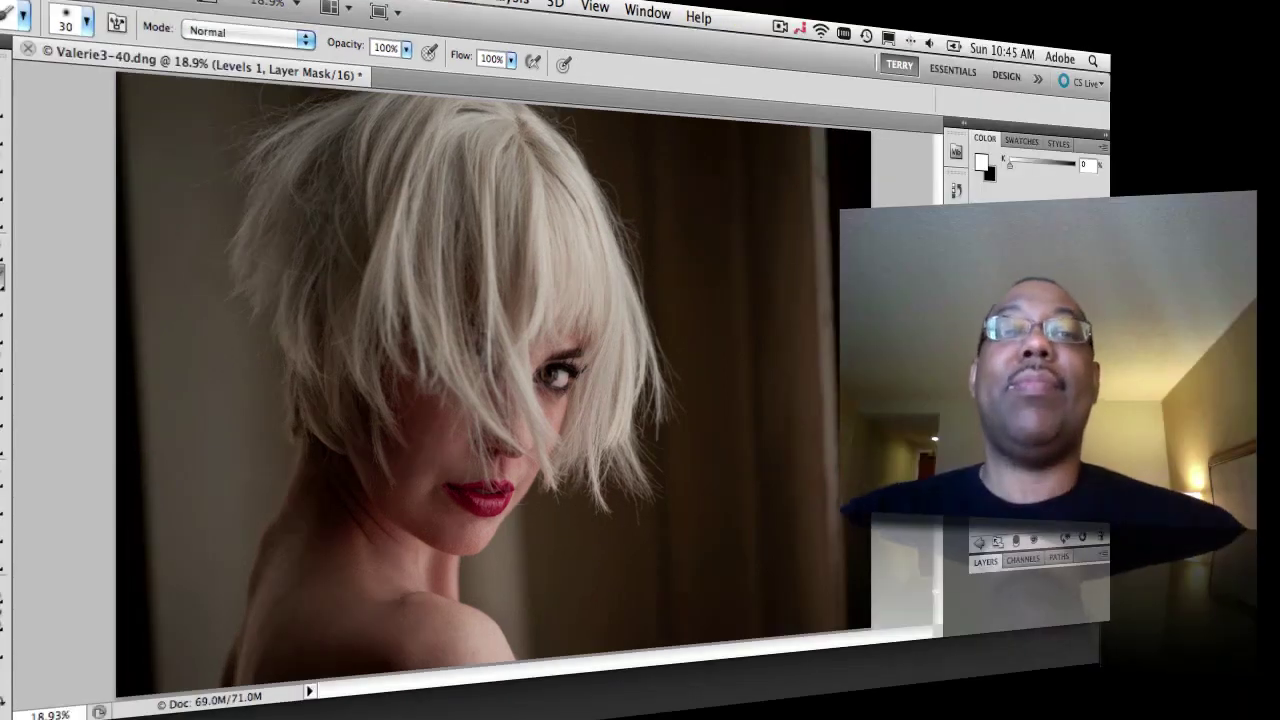